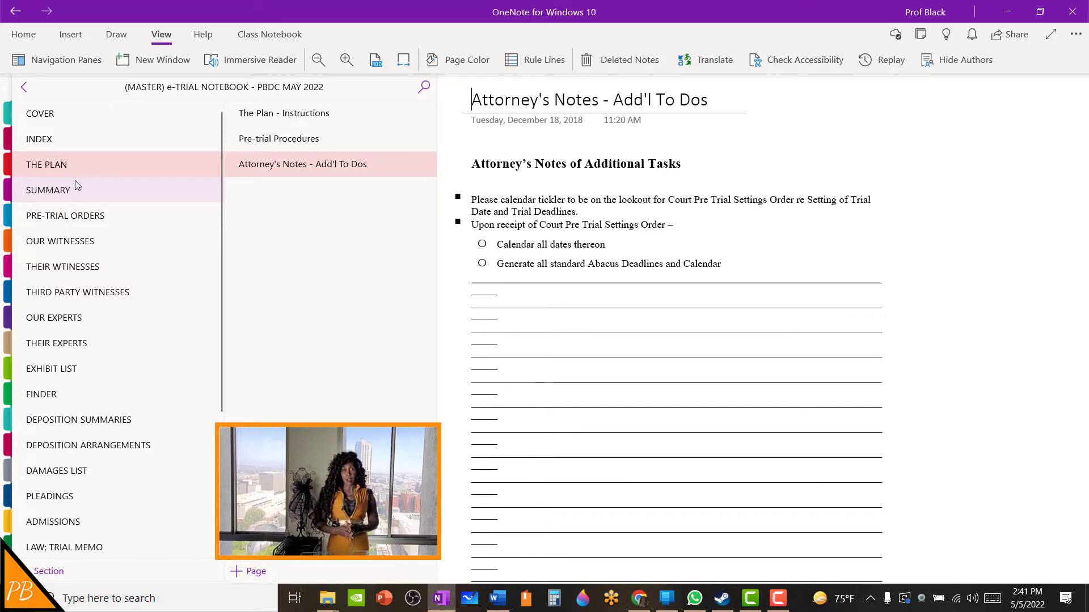
Step: Open the SUMMARY section's Summary - Instructions page and fit it to page width
{"action": "left_click", "coordinate": [60, 190]}
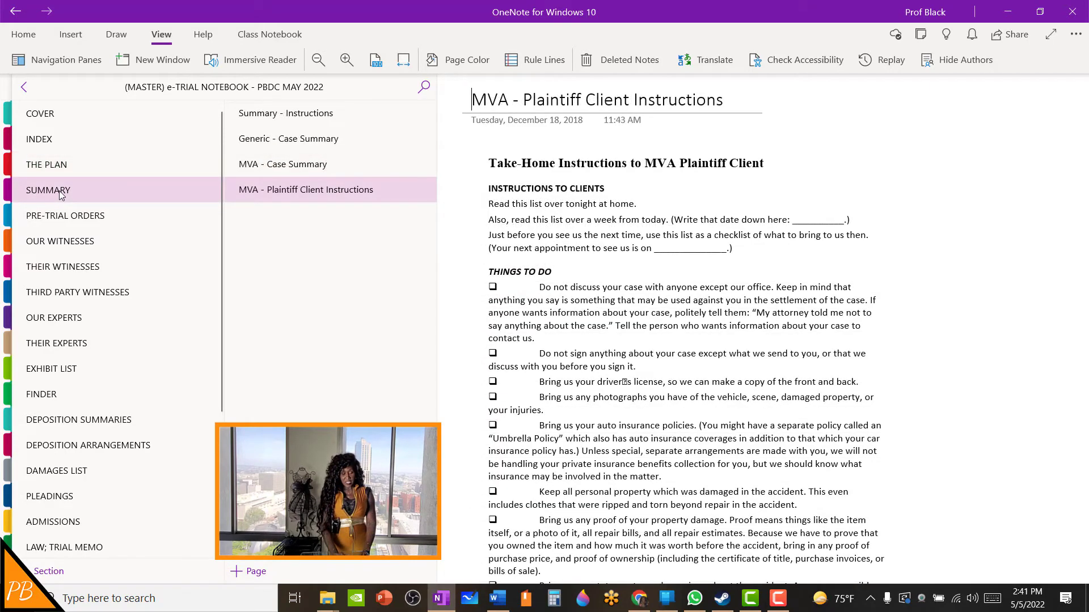
{"action": "left_click", "coordinate": [255, 122]}
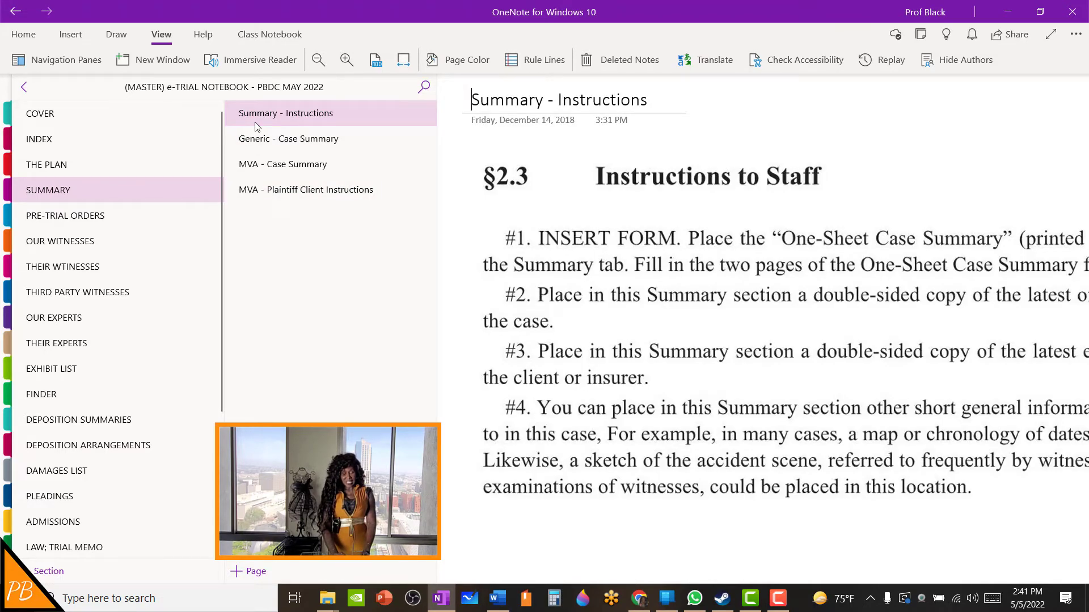
{"action": "left_click", "coordinate": [404, 60]}
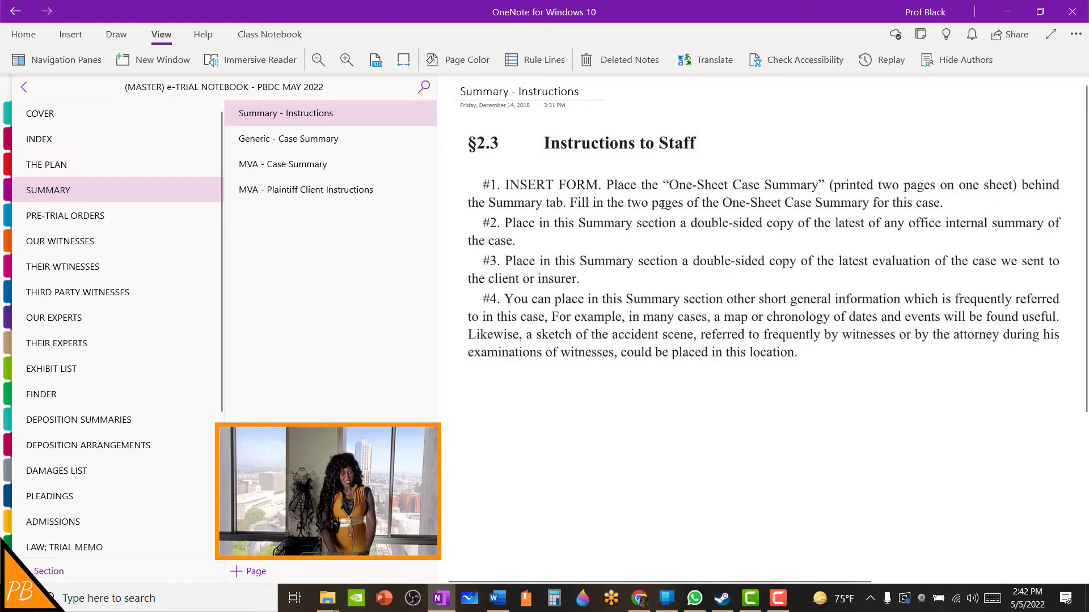
Step: Open the Generic - Case Summary page and scroll through it
{"action": "left_click", "coordinate": [286, 146]}
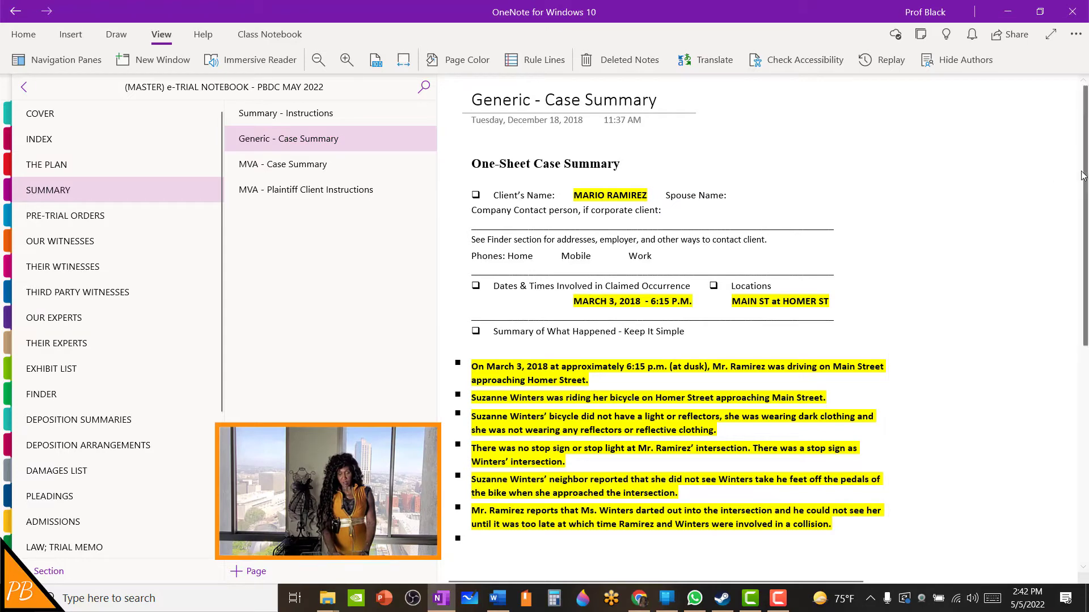
{"action": "left_click_drag", "start_coordinate": [1083, 178], "coordinate": [1084, 196]}
{"action": "scroll", "coordinate": [1080, 187], "scroll_direction": "down", "scroll_amount": 3}
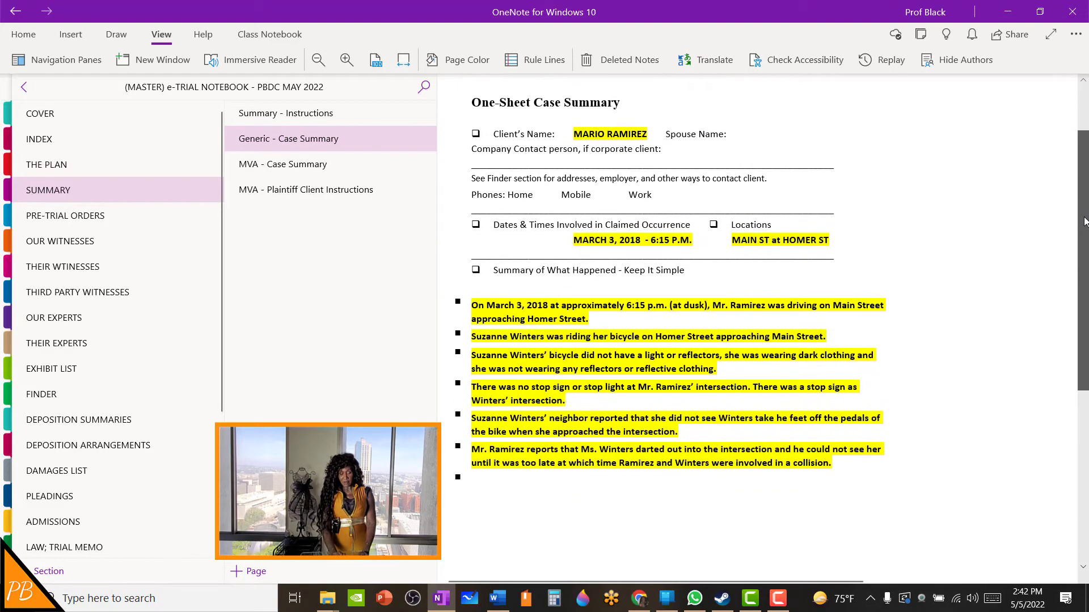
{"action": "scroll", "coordinate": [1076, 180], "scroll_direction": "up", "scroll_amount": 4}
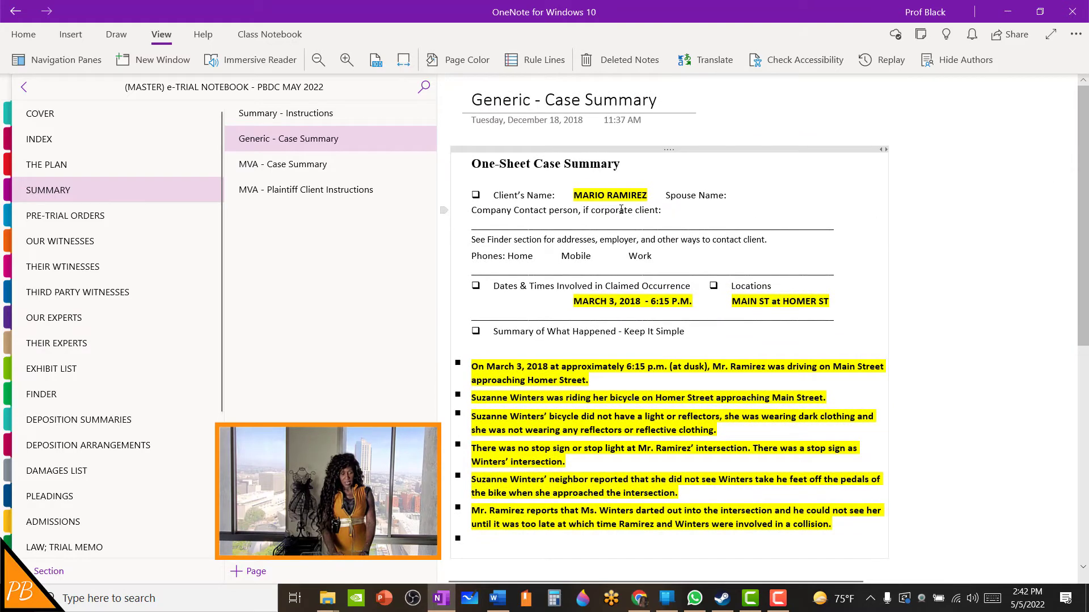
Step: Scroll through MVA - Case Summary, then open MVA - Plaintiff Client Instructions
{"action": "left_click", "coordinate": [308, 169]}
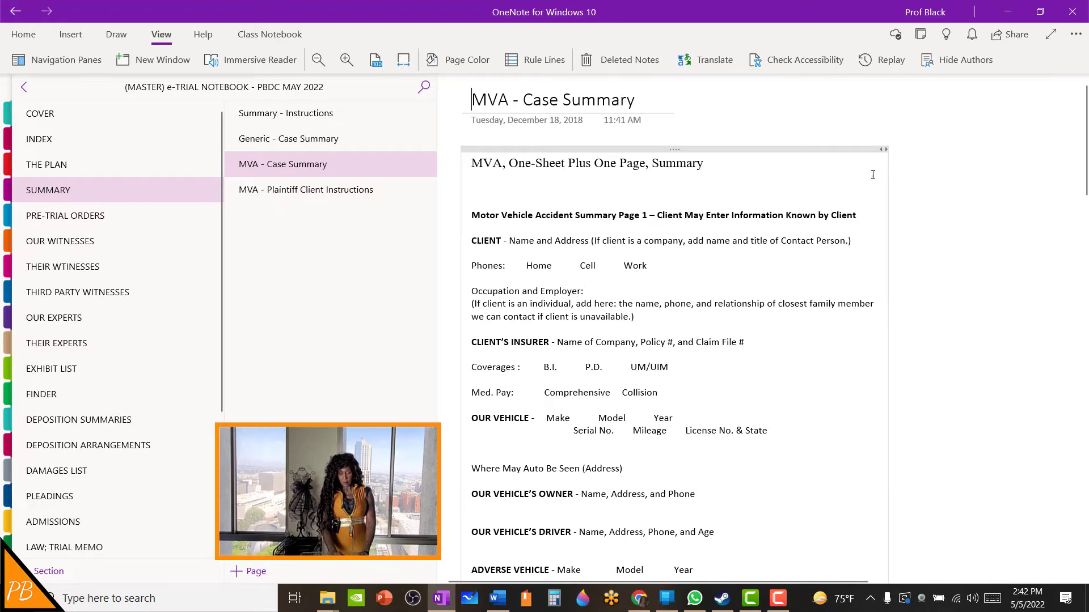
{"action": "left_click_drag", "start_coordinate": [1086, 141], "coordinate": [1083, 218]}
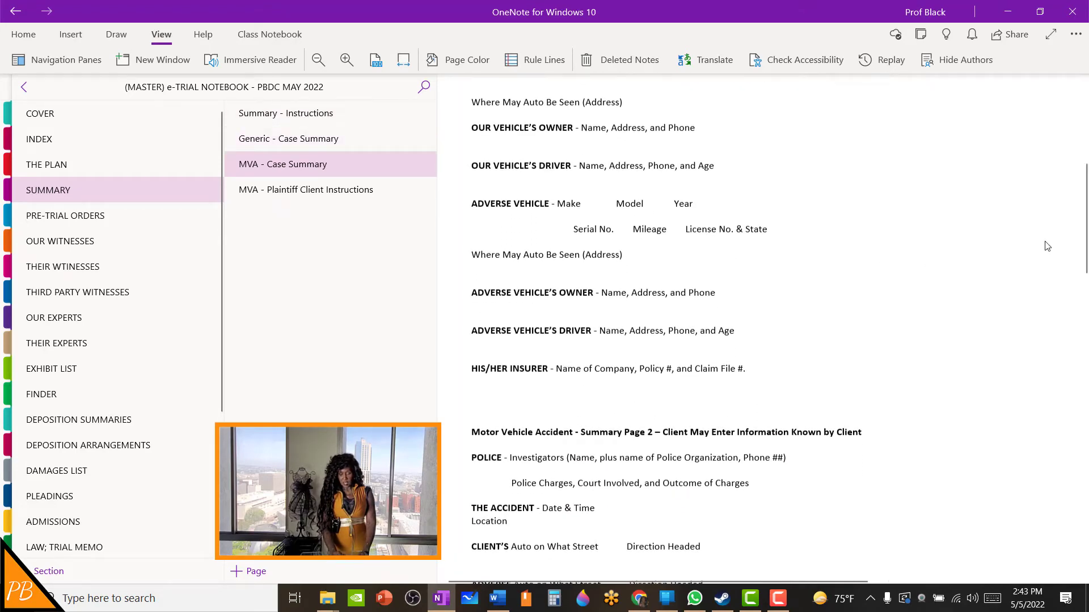
{"action": "left_click_drag", "start_coordinate": [1080, 192], "coordinate": [1080, 166]}
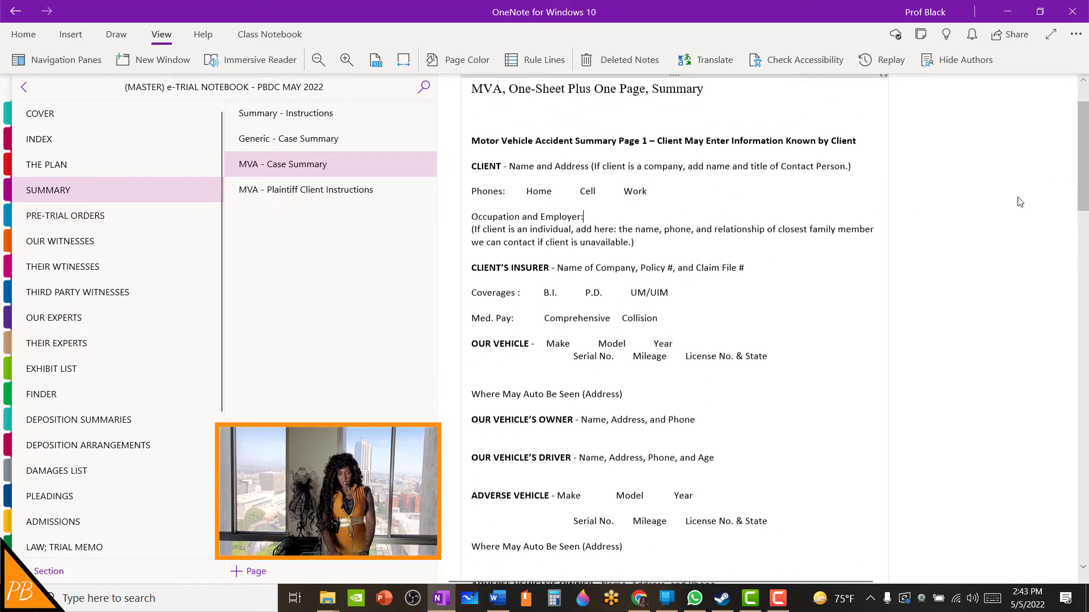
{"action": "left_click_drag", "start_coordinate": [1081, 185], "coordinate": [1082, 312]}
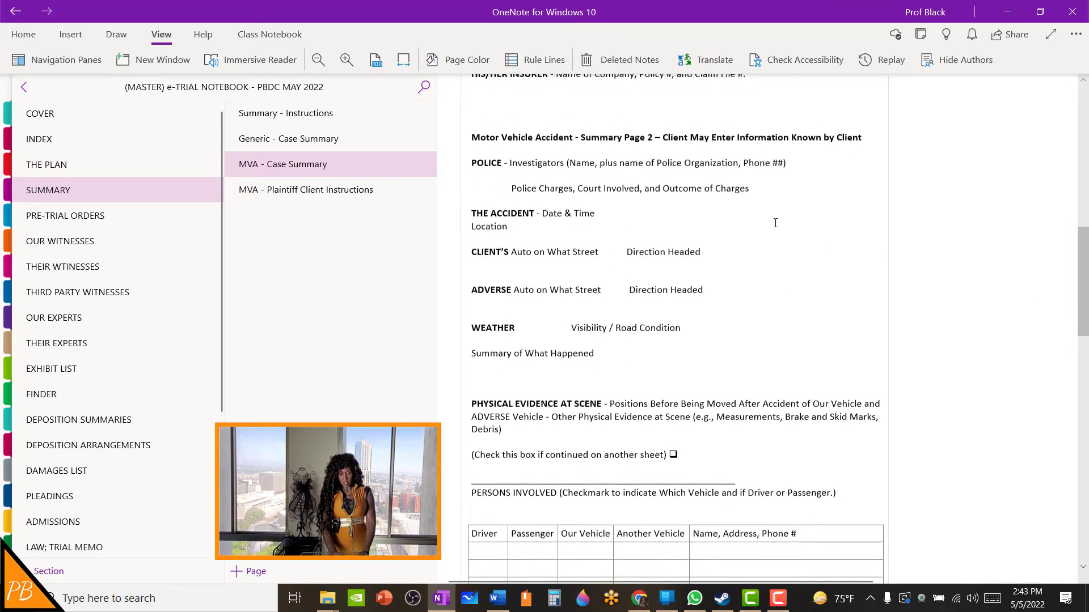
{"action": "left_click_drag", "start_coordinate": [1084, 260], "coordinate": [1086, 418]}
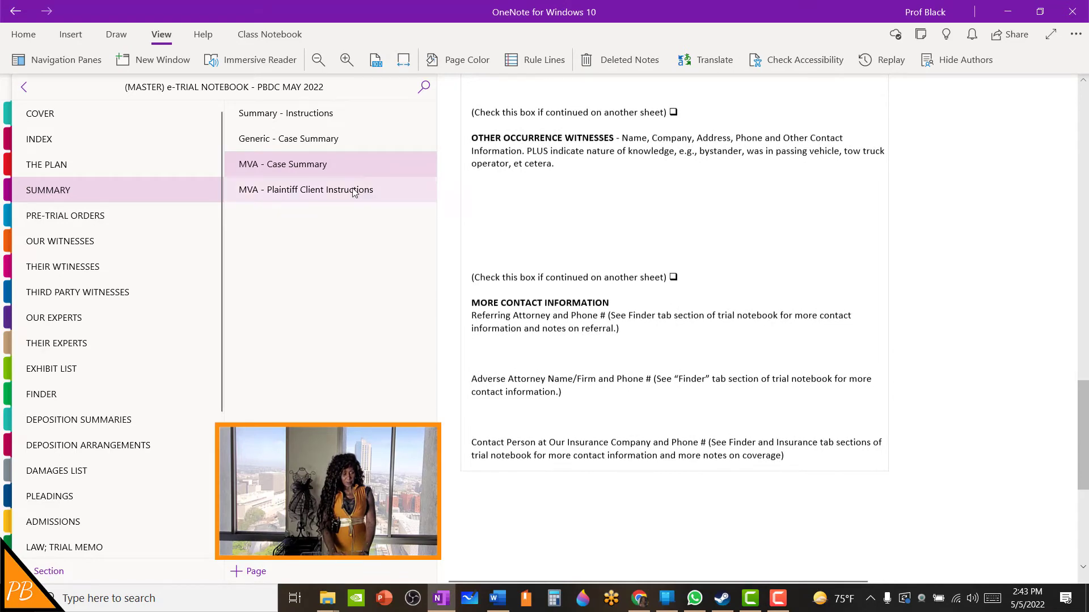
{"action": "left_click", "coordinate": [320, 191]}
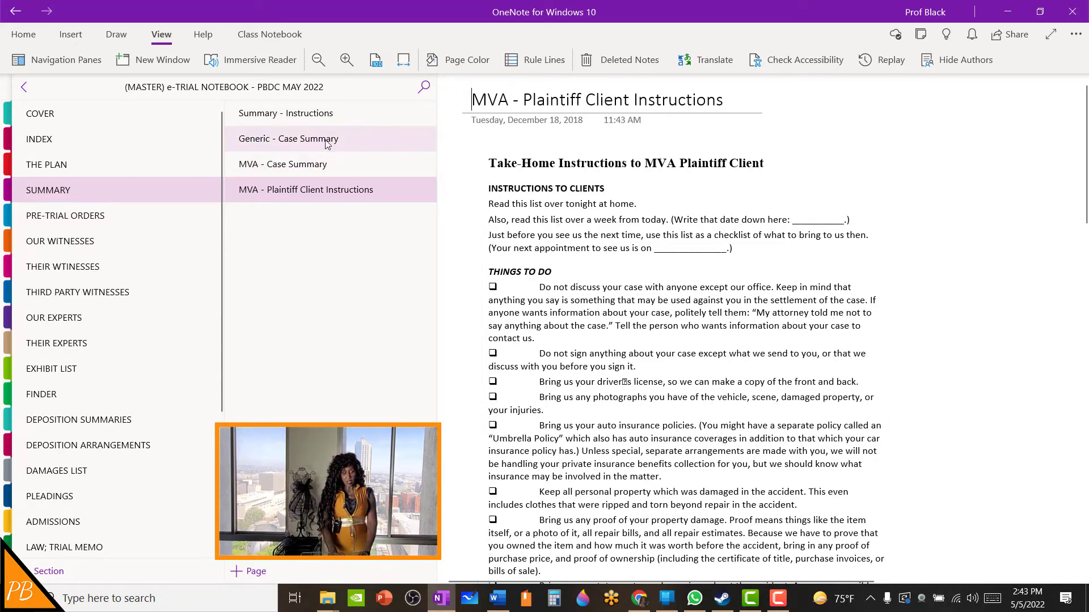
Step: Revisit Summary - Instructions and MVA - Plaintiff Client Instructions, then open PRE-TRIAL ORDERS
{"action": "left_click", "coordinate": [302, 117]}
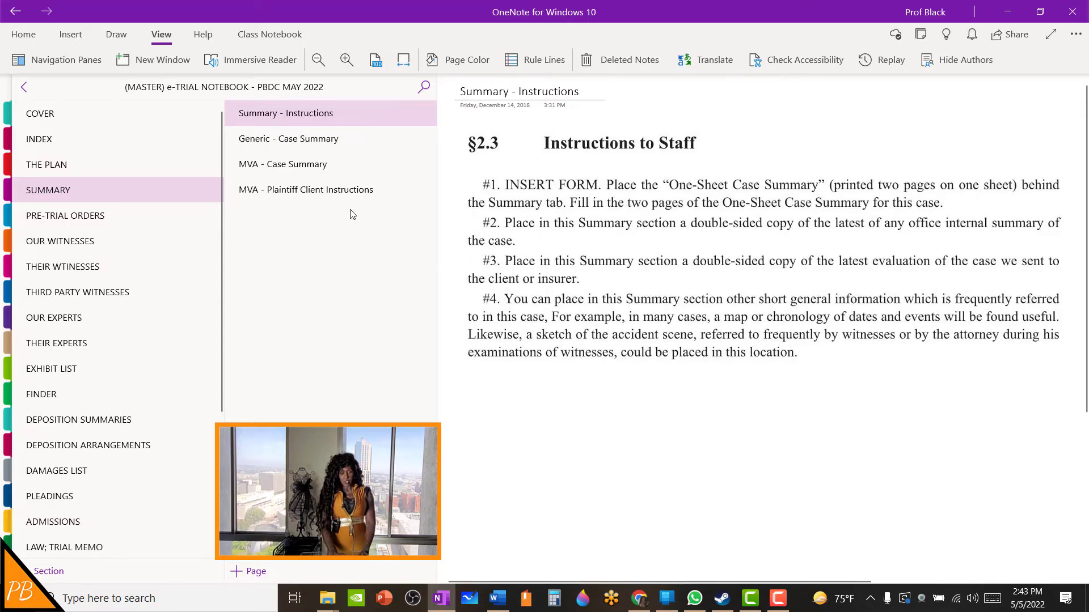
{"action": "left_click", "coordinate": [328, 195]}
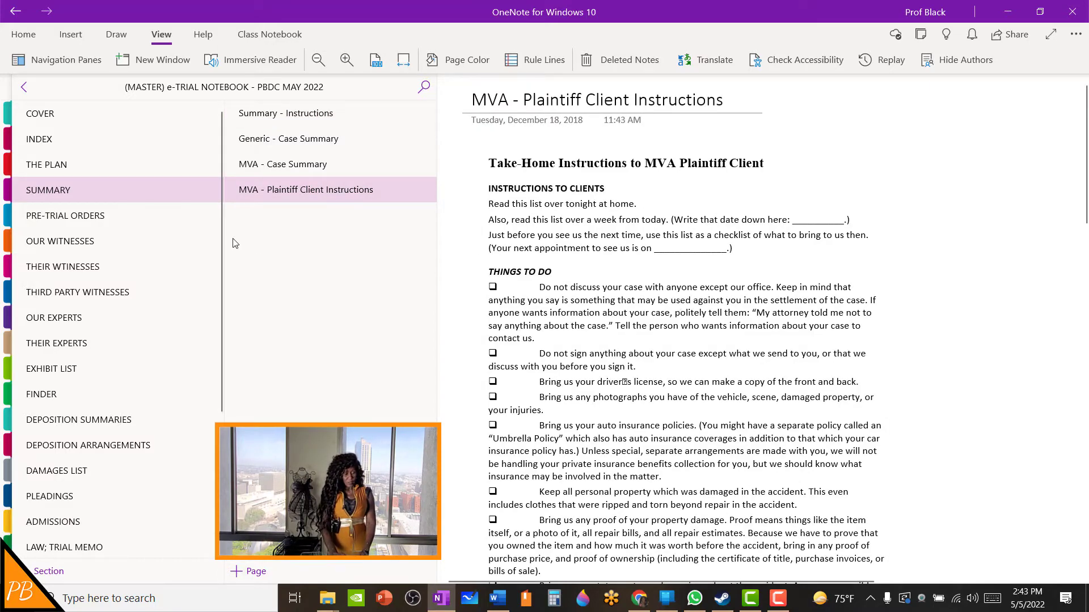
{"action": "left_click", "coordinate": [83, 217]}
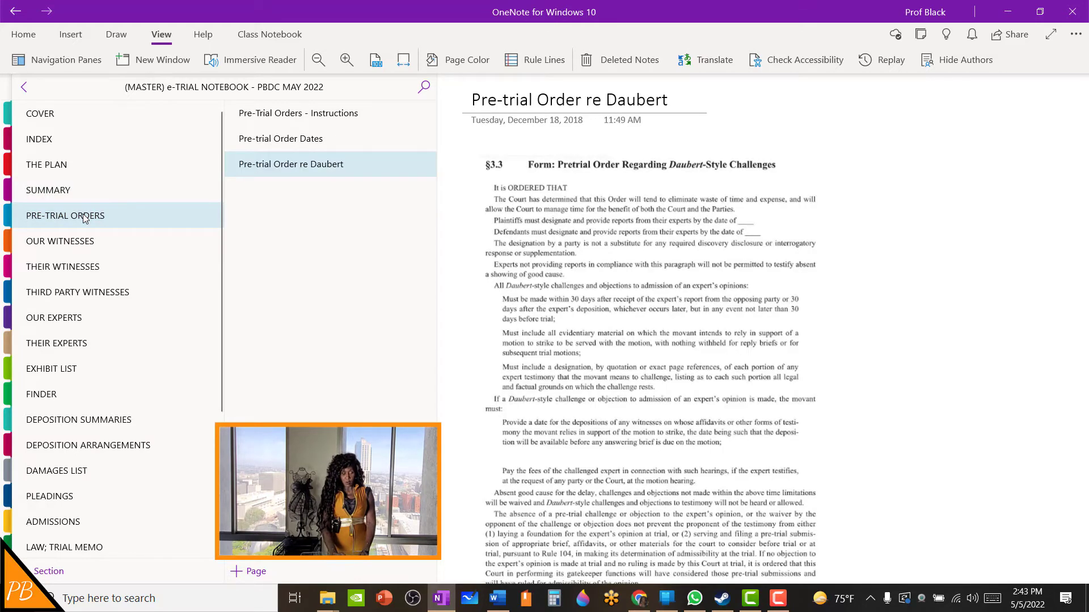
Step: View OUR WITNESSES, then THEIR WTINESSES and its Their Witnesses - Instructions page
{"action": "left_click", "coordinate": [72, 244]}
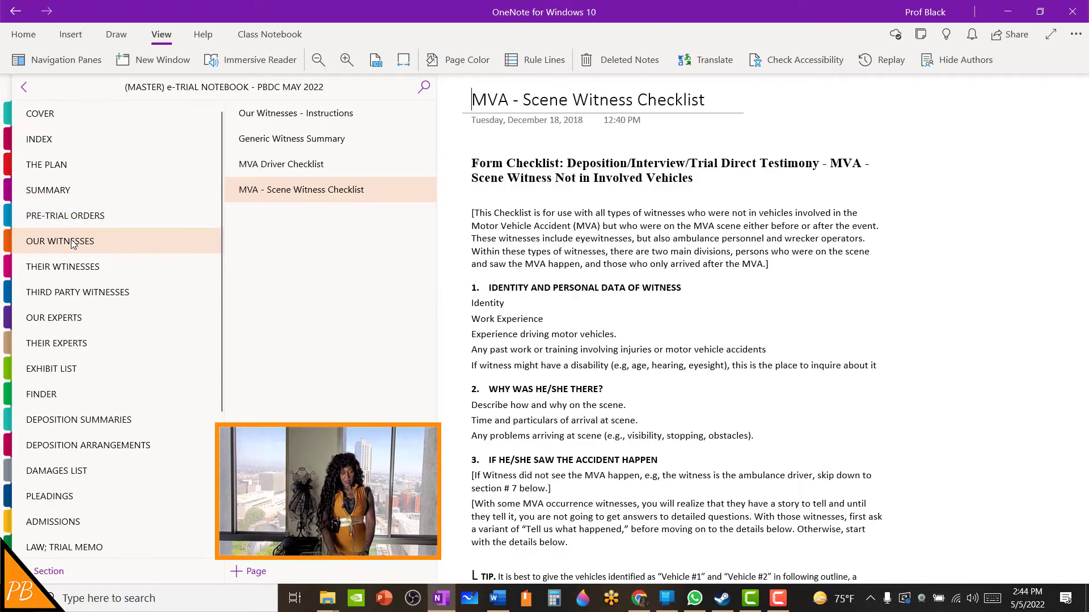
{"action": "left_click", "coordinate": [69, 270]}
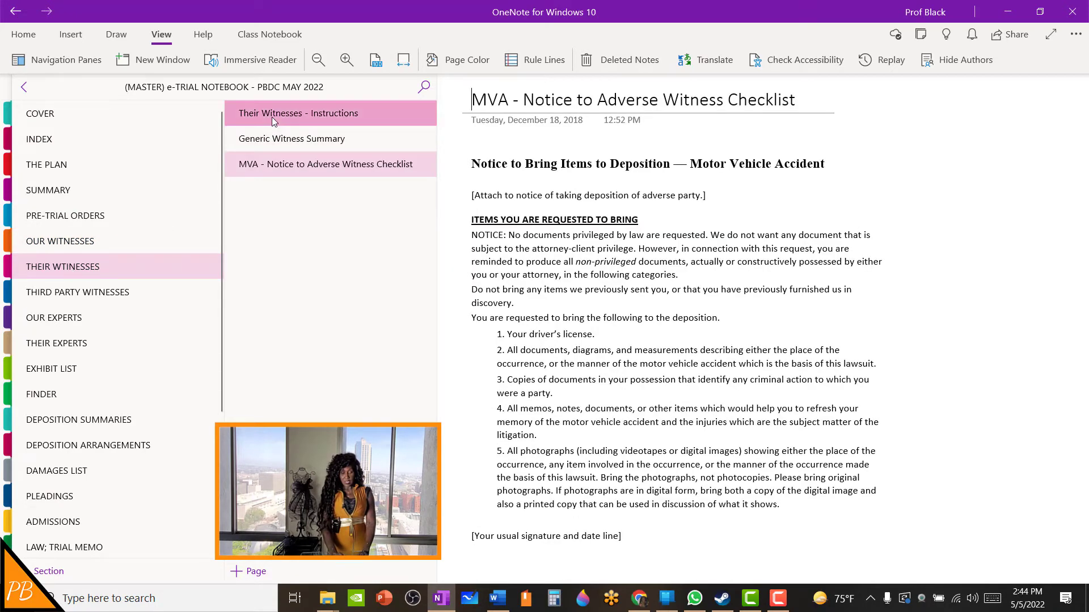
{"action": "left_click", "coordinate": [271, 116]}
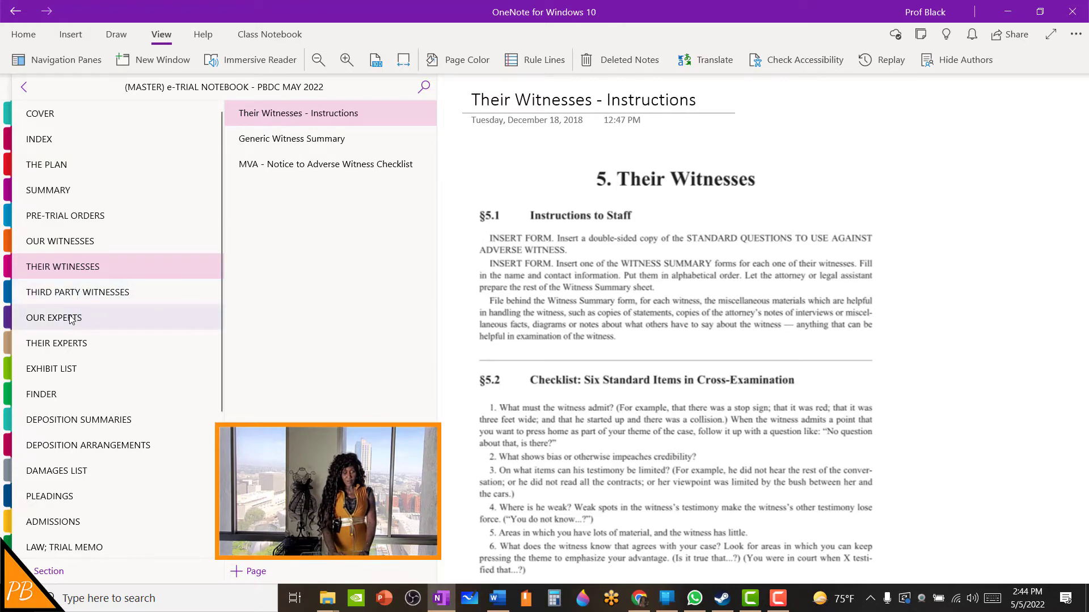
Step: Step through THIRD PARTY WITNESSES, OUR EXPERTS, THEIR EXPERTS, EXHIBIT LIST and FINDER sections
{"action": "left_click", "coordinate": [57, 295]}
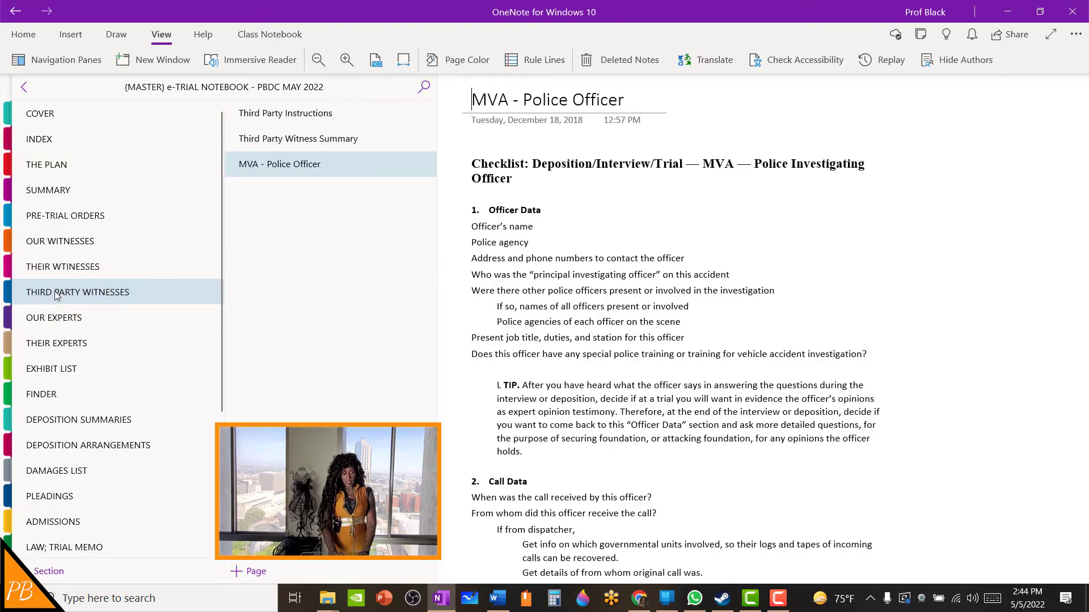
{"action": "left_click", "coordinate": [62, 321]}
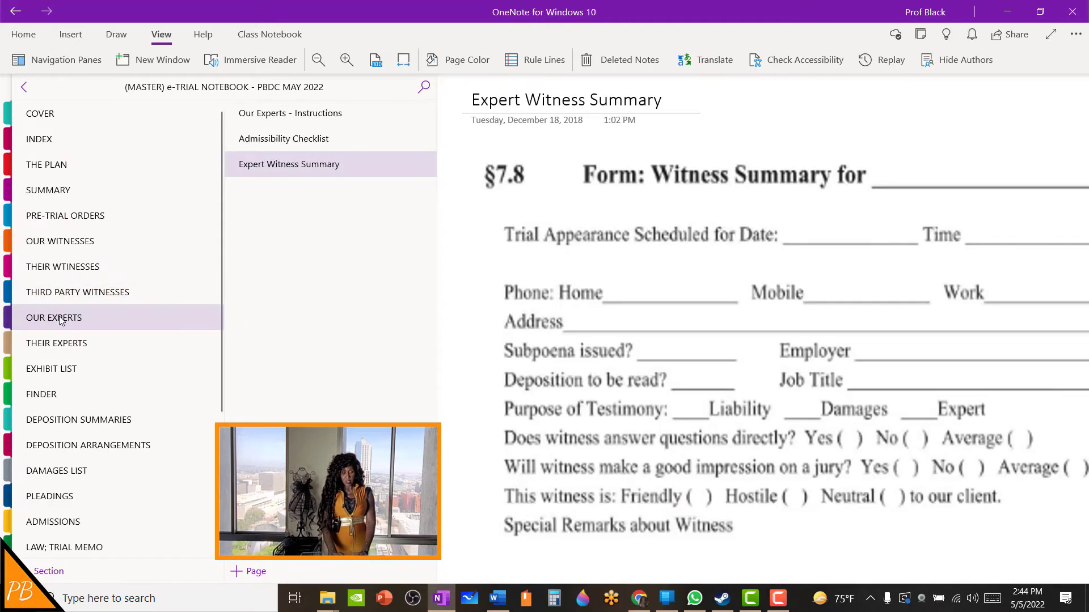
{"action": "left_click", "coordinate": [64, 350]}
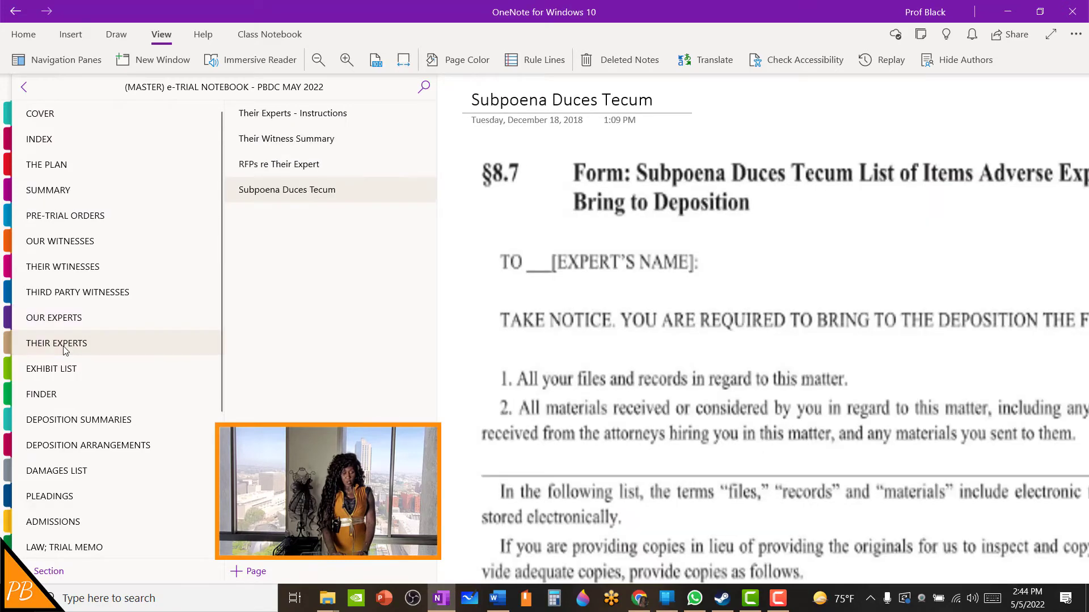
{"action": "left_click", "coordinate": [66, 370]}
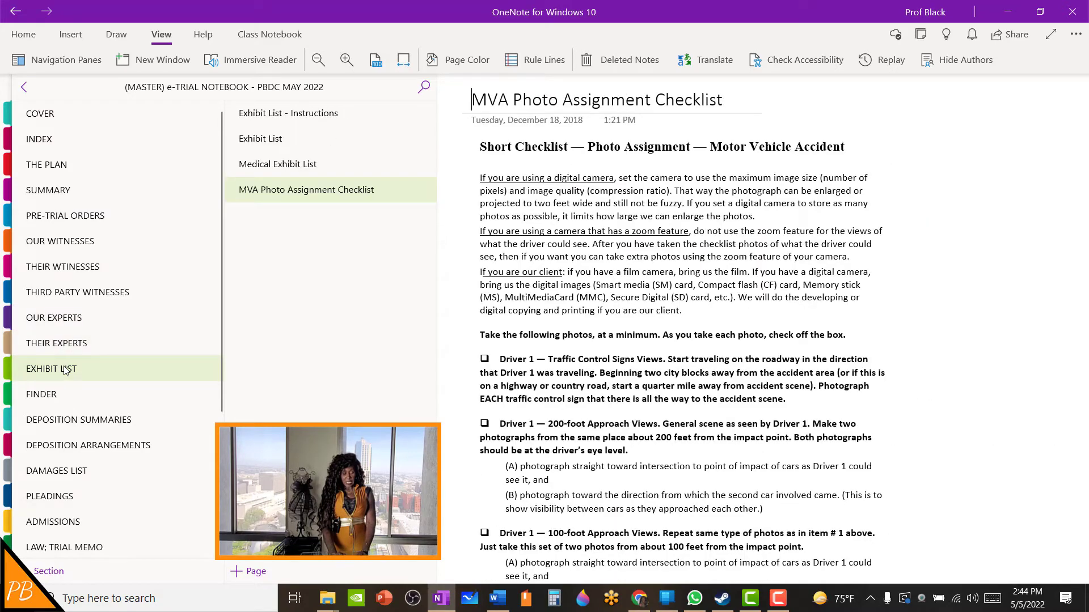
{"action": "left_click", "coordinate": [54, 394]}
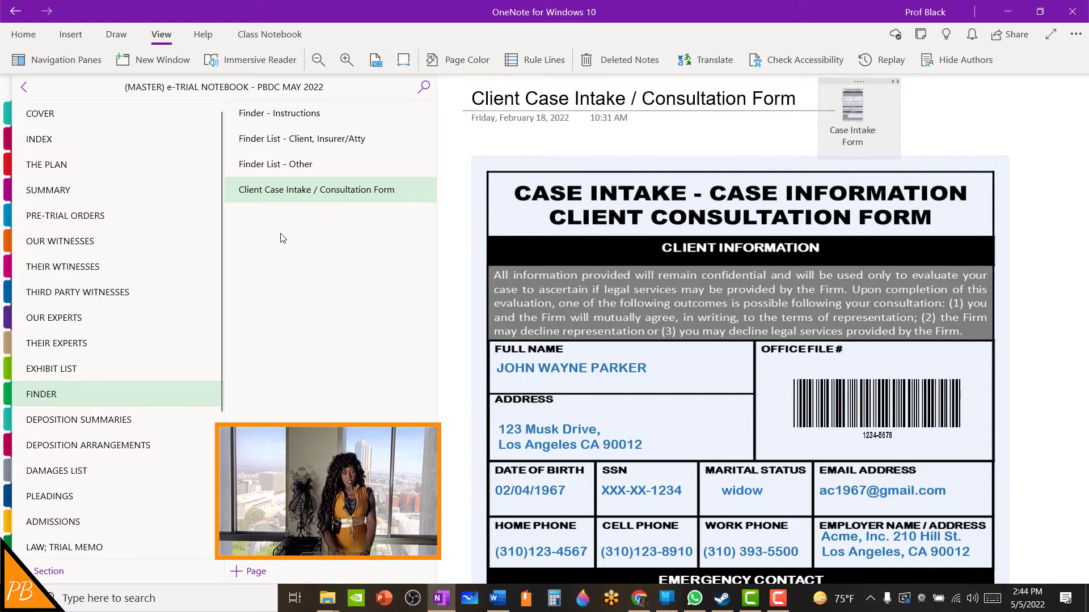
Step: View both Finder List pages, Depo Summaries - Instructions, then the DEPOSITION ARRANGEMENTS section
{"action": "left_click", "coordinate": [291, 139]}
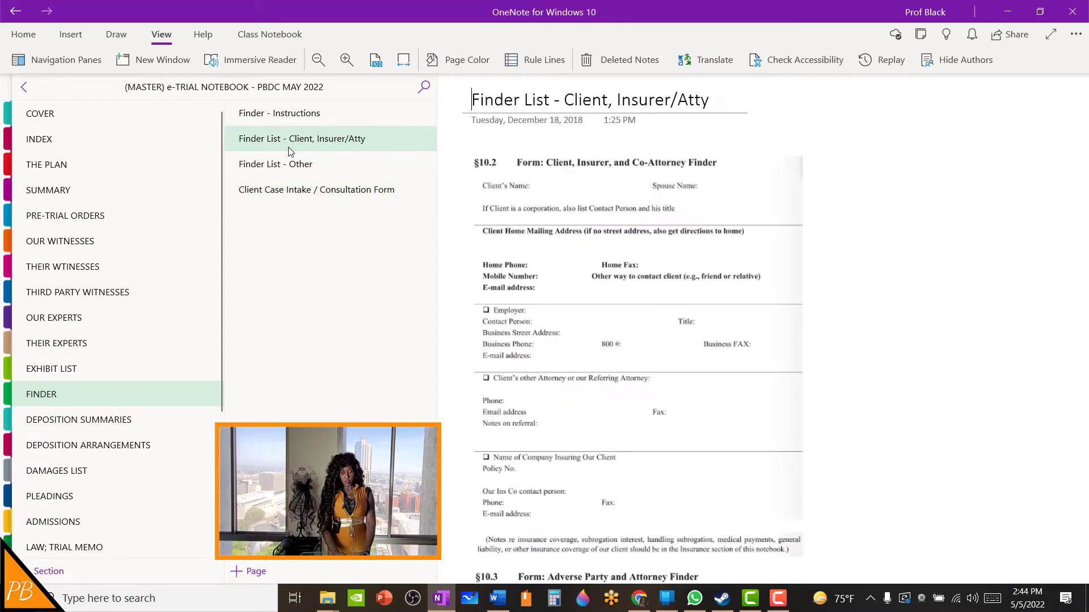
{"action": "left_click", "coordinate": [290, 169]}
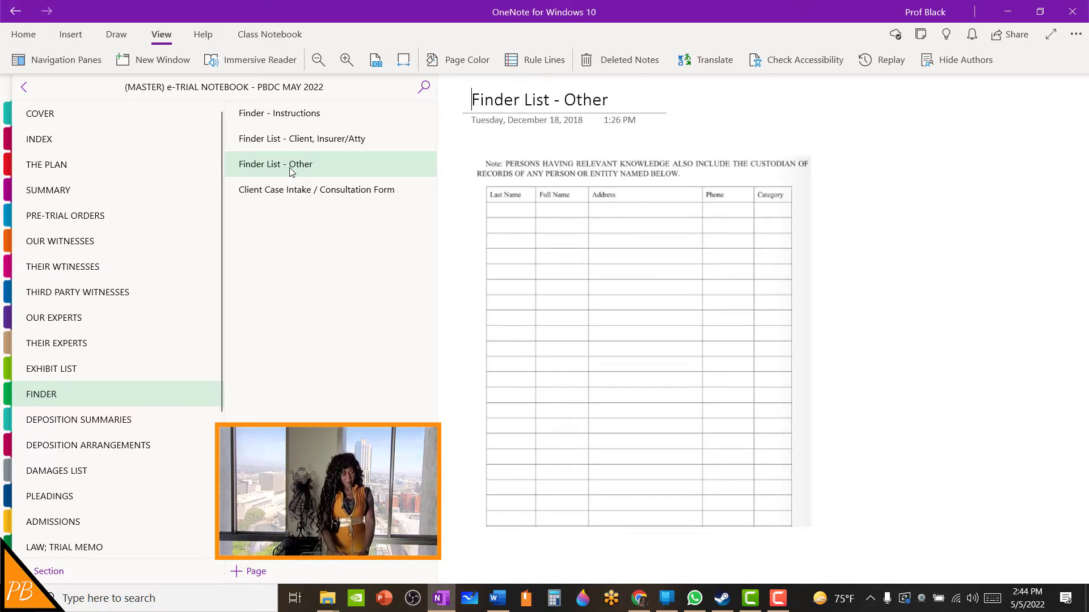
{"action": "left_click", "coordinate": [83, 427]}
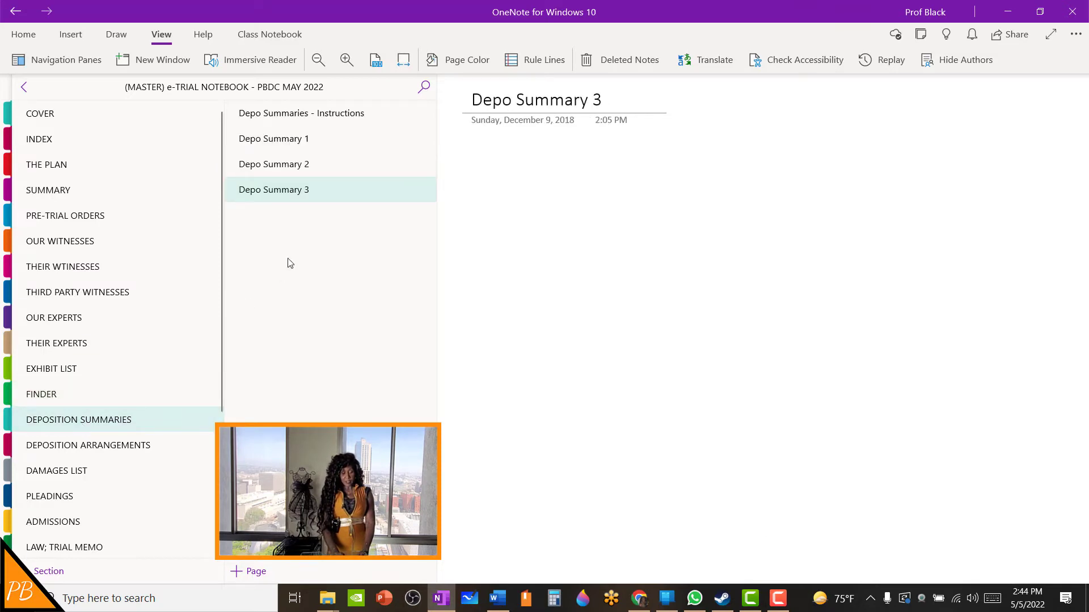
{"action": "left_click", "coordinate": [341, 115]}
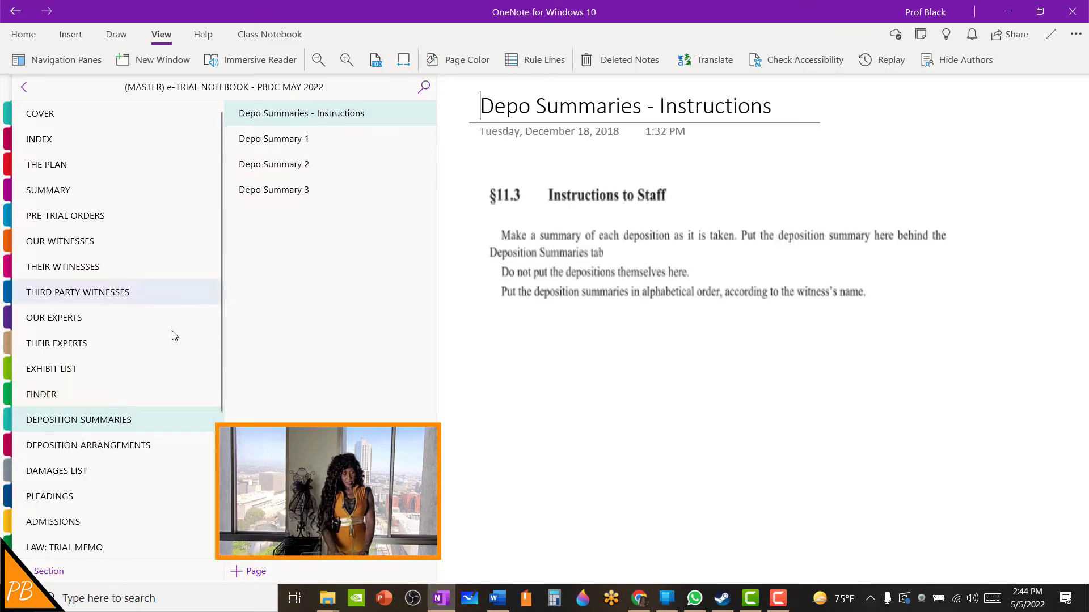
{"action": "left_click", "coordinate": [121, 446]}
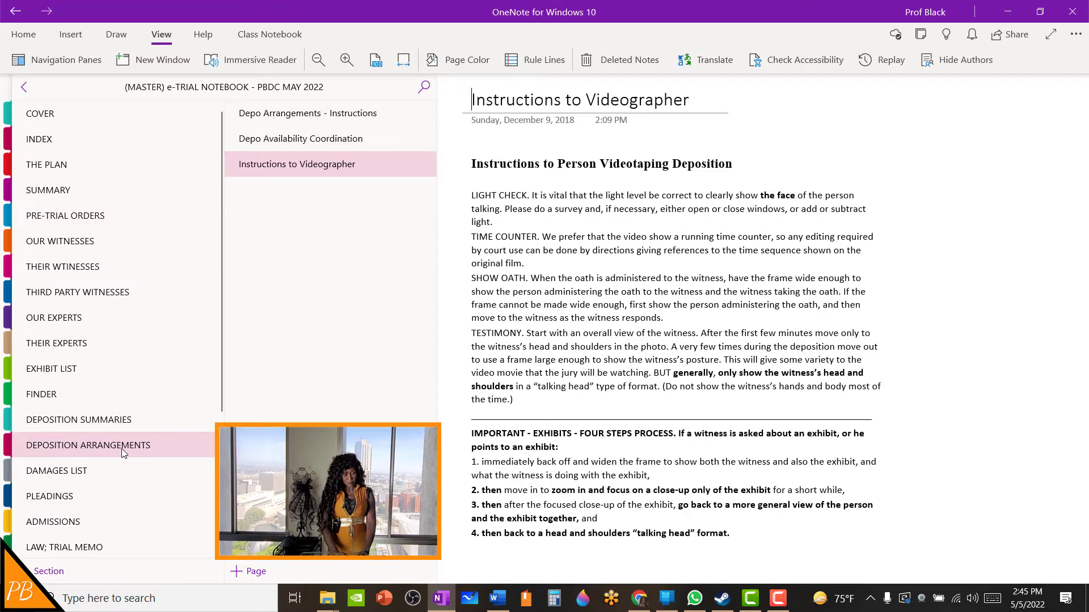
Step: Show the Damages List - Instructions page at 100% zoom
{"action": "left_click", "coordinate": [61, 482]}
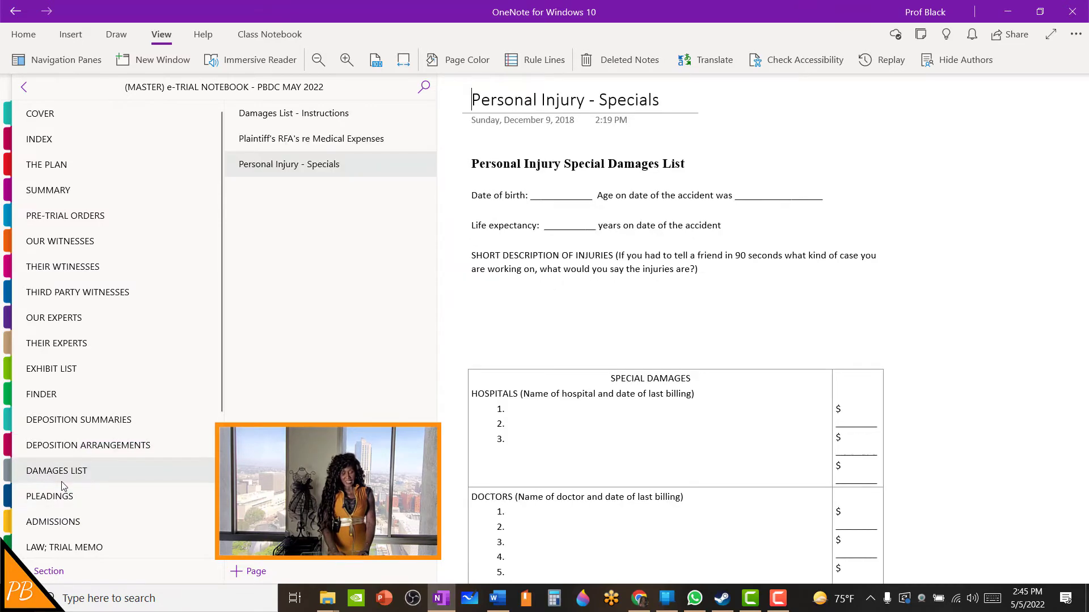
{"action": "left_click", "coordinate": [297, 117]}
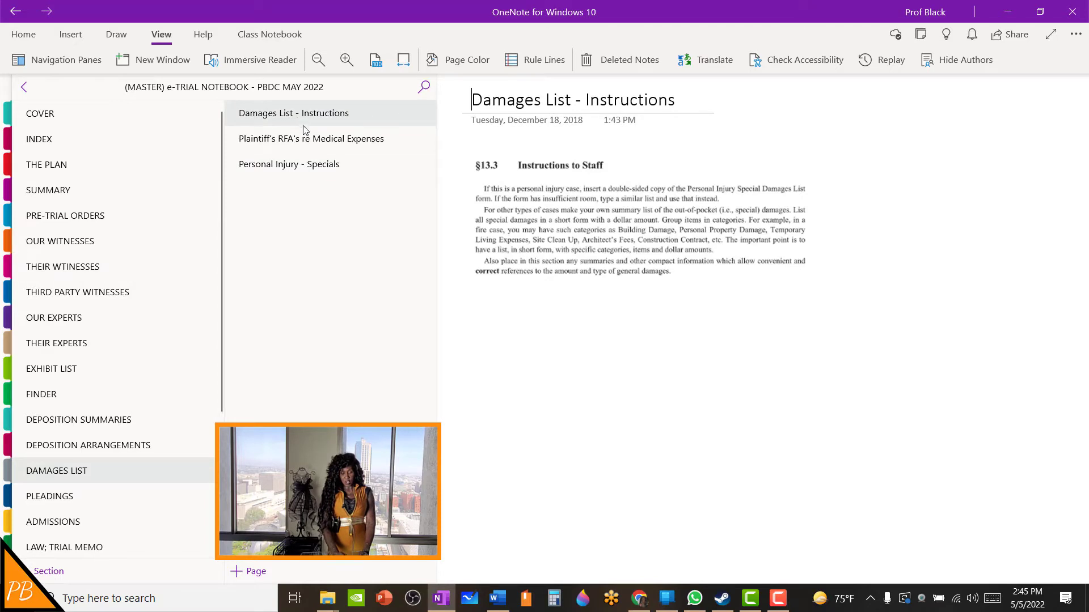
{"action": "left_click", "coordinate": [378, 66]}
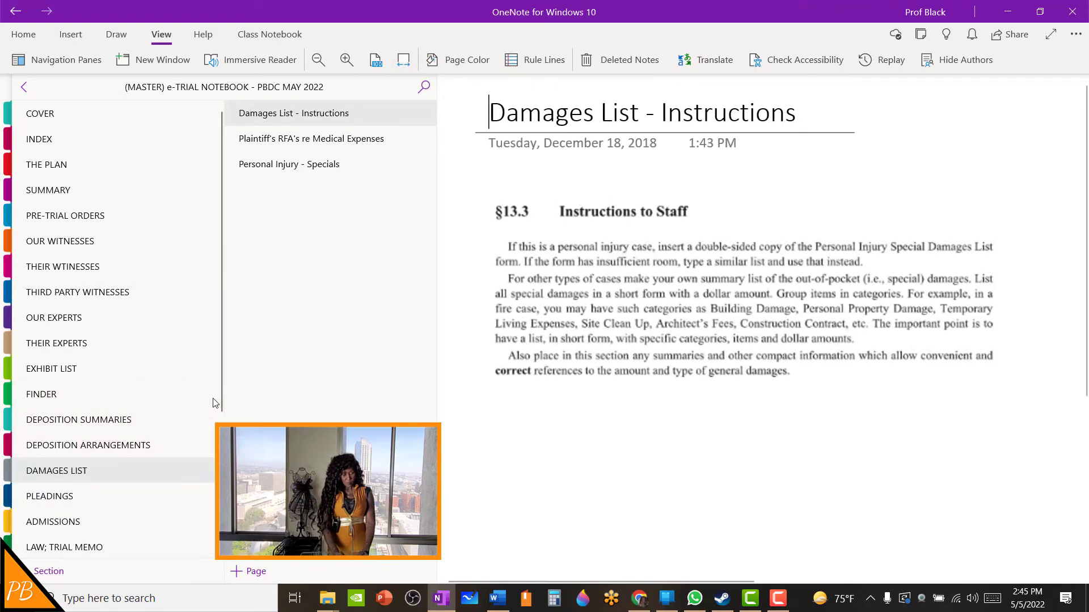
{"action": "scroll", "coordinate": [128, 482], "scroll_direction": "down", "scroll_amount": 3}
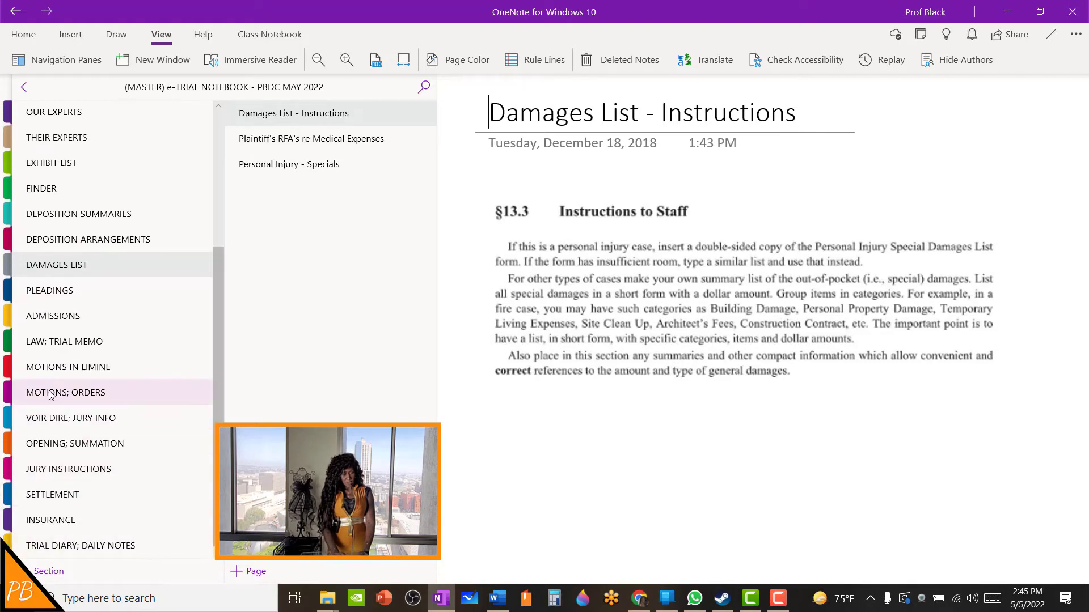
Step: View the Pleadings - Instructions page, then open the ADMISSIONS section
{"action": "left_click", "coordinate": [25, 296]}
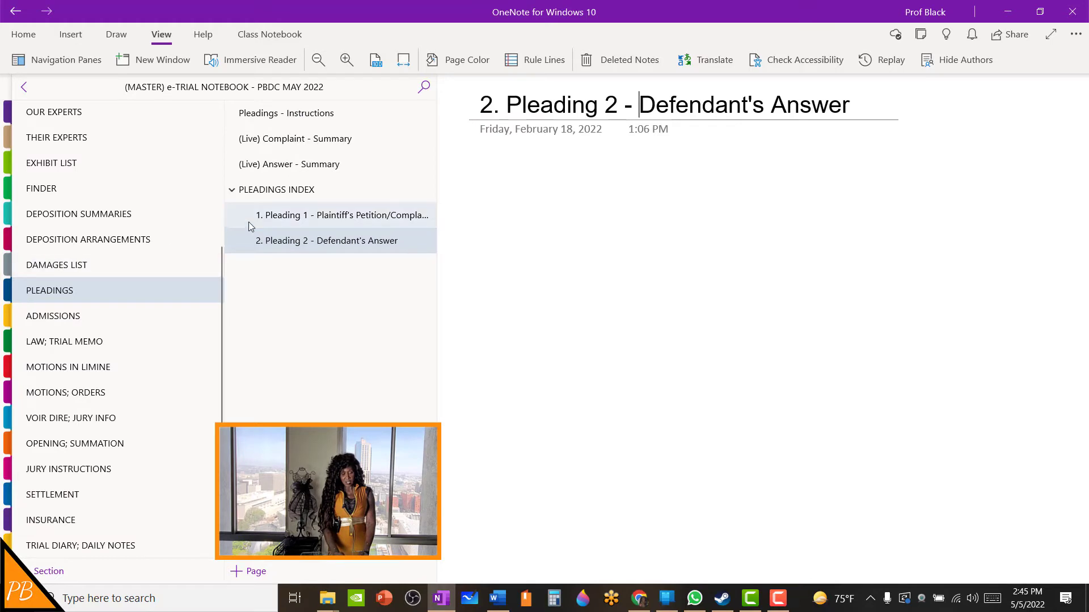
{"action": "left_click", "coordinate": [332, 115]}
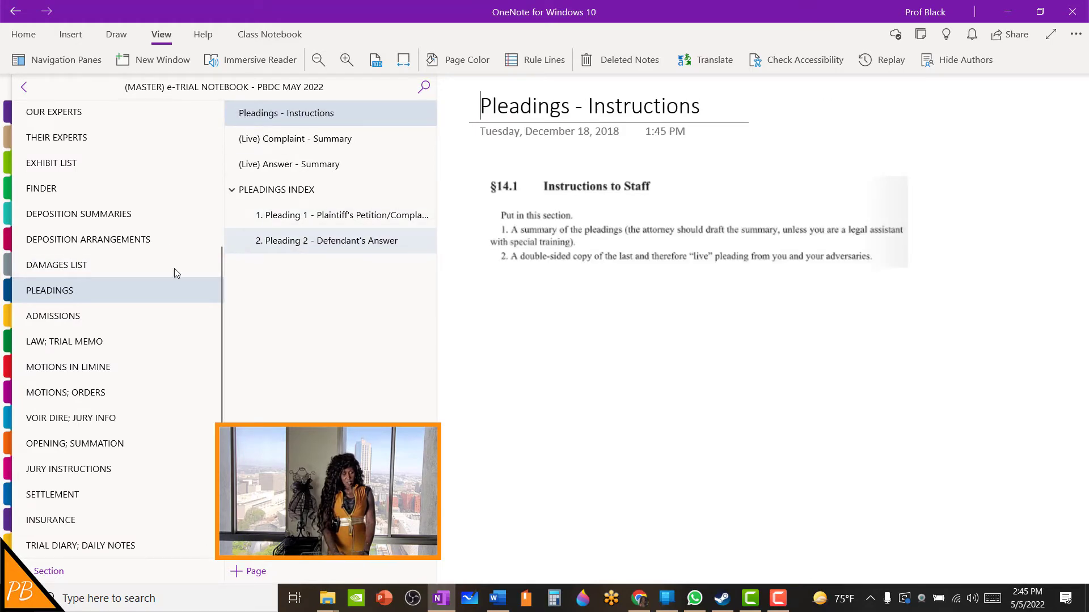
{"action": "left_click", "coordinate": [59, 319]}
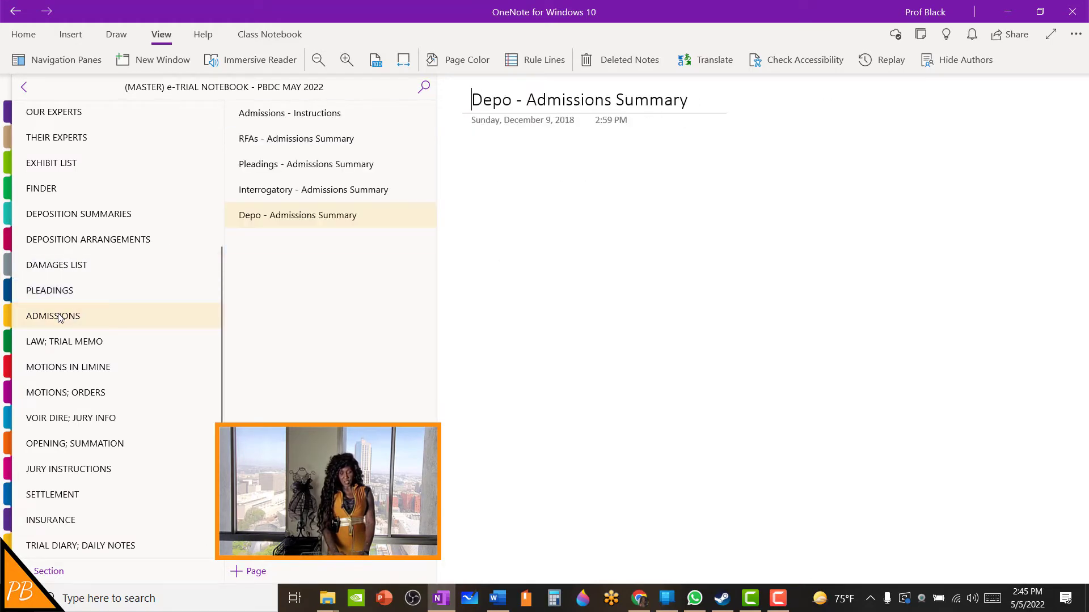
Step: View Admissions - Instructions and Law; Trial Memo - Instructions at page width
{"action": "left_click", "coordinate": [245, 120]}
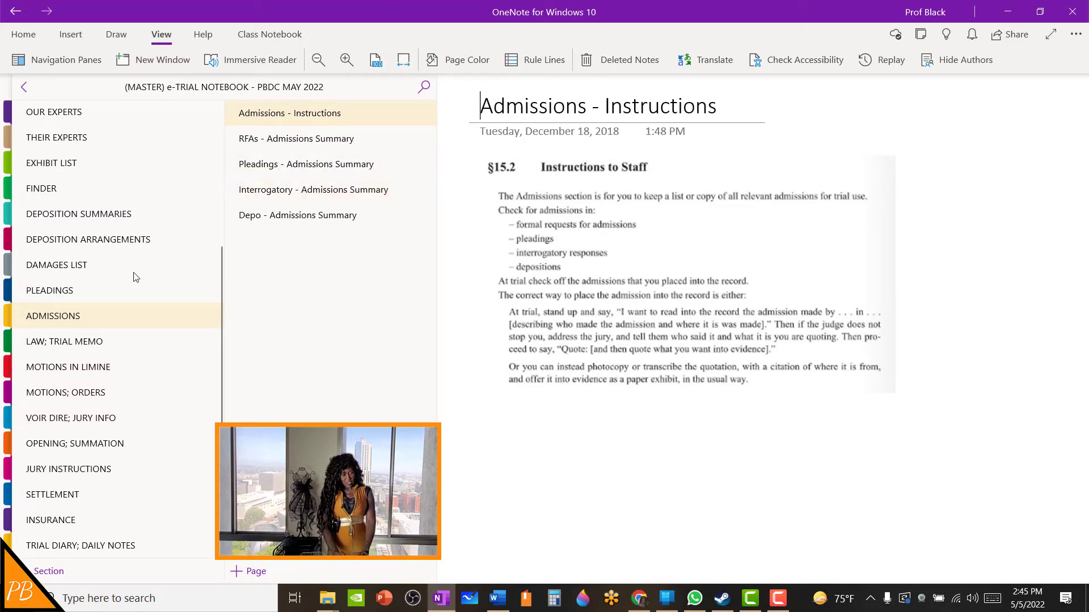
{"action": "left_click", "coordinate": [70, 343]}
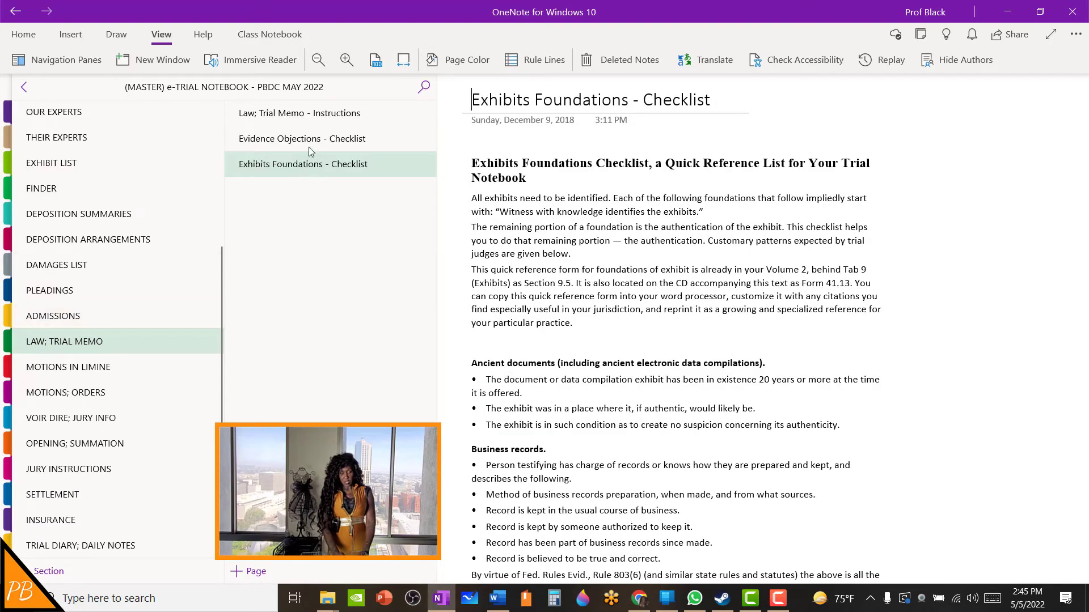
{"action": "left_click", "coordinate": [299, 126]}
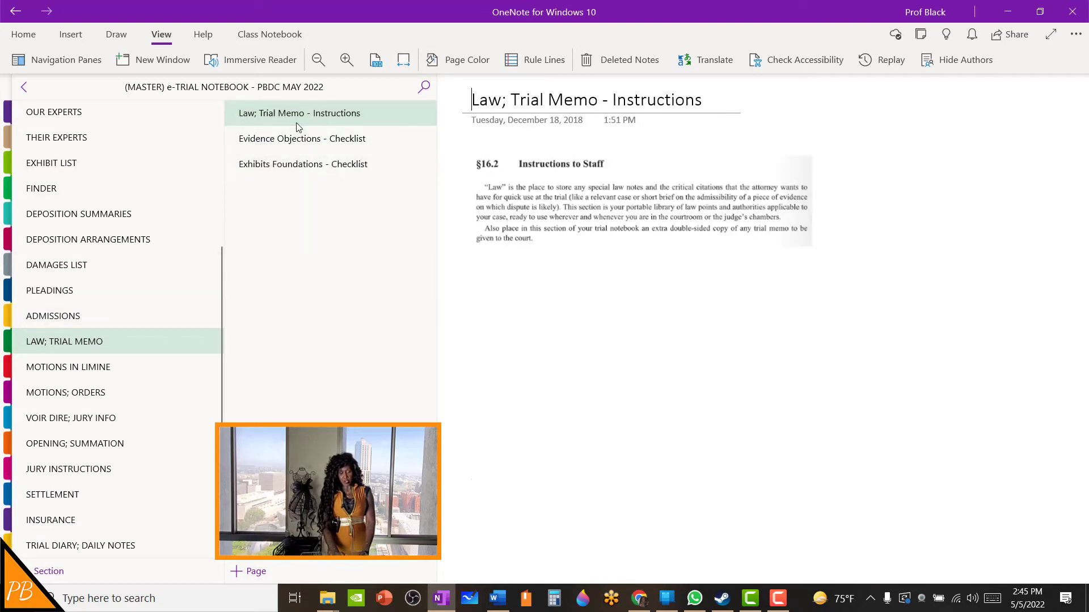
{"action": "left_click", "coordinate": [403, 65]}
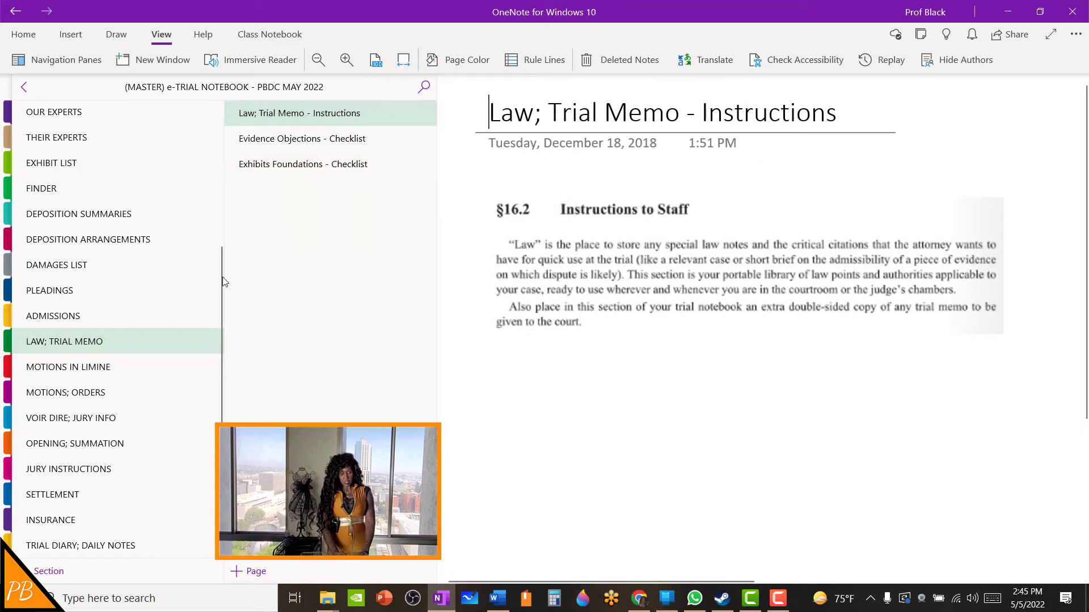
Step: View the Motions in Limine and Motions; Orders instructions pages
{"action": "left_click", "coordinate": [94, 370]}
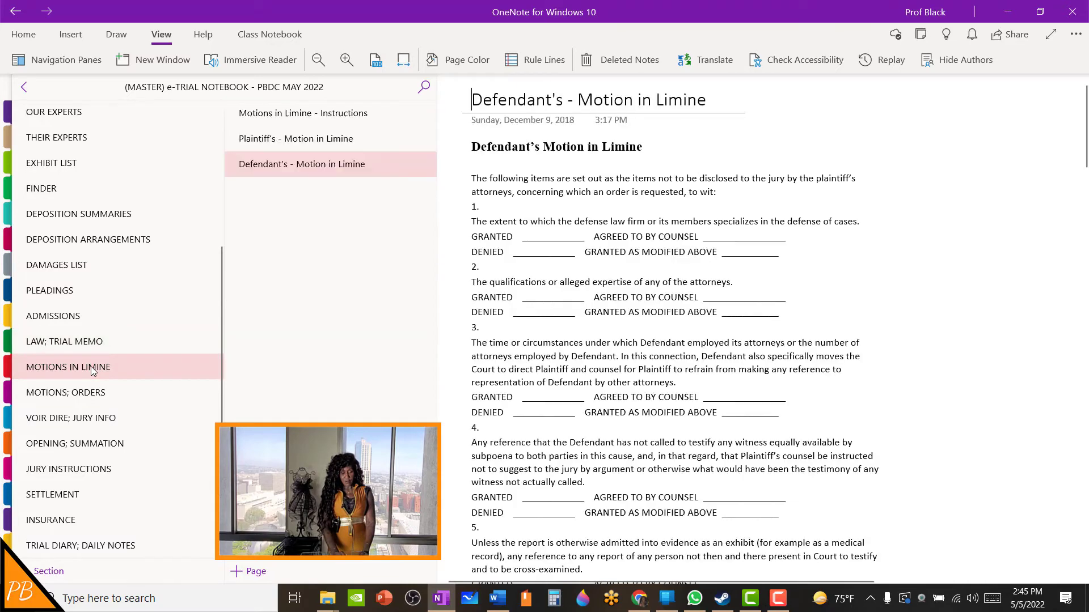
{"action": "left_click", "coordinate": [328, 122]}
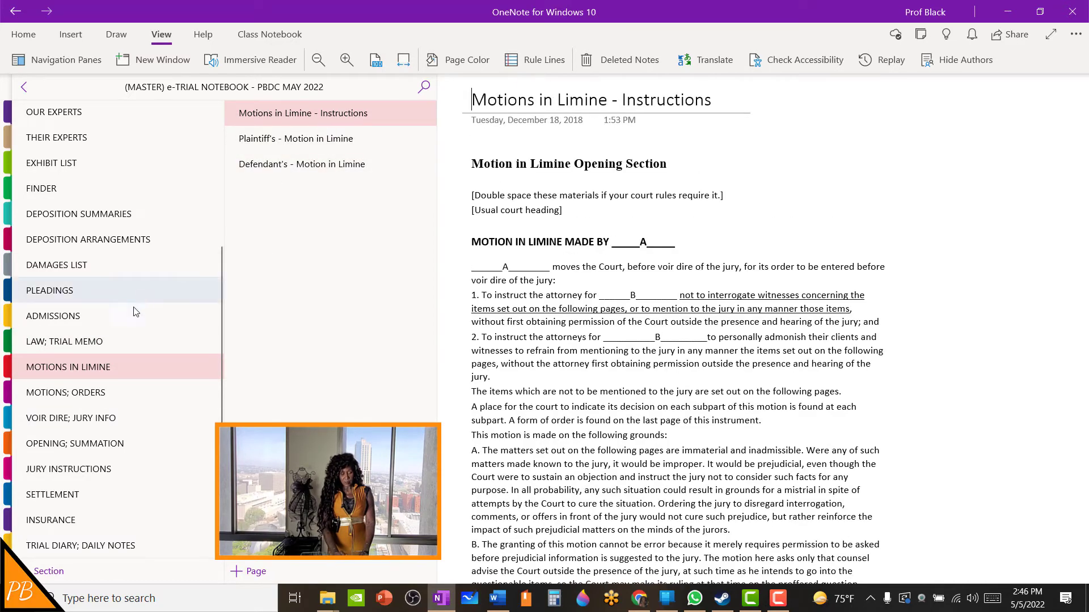
{"action": "left_click", "coordinate": [89, 396]}
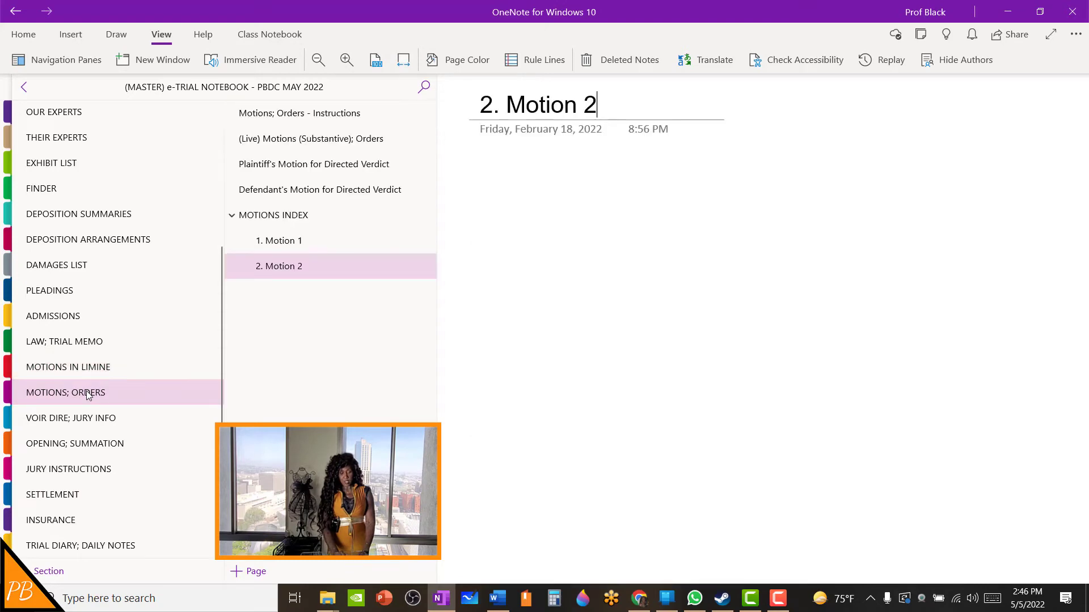
{"action": "left_click", "coordinate": [316, 121]}
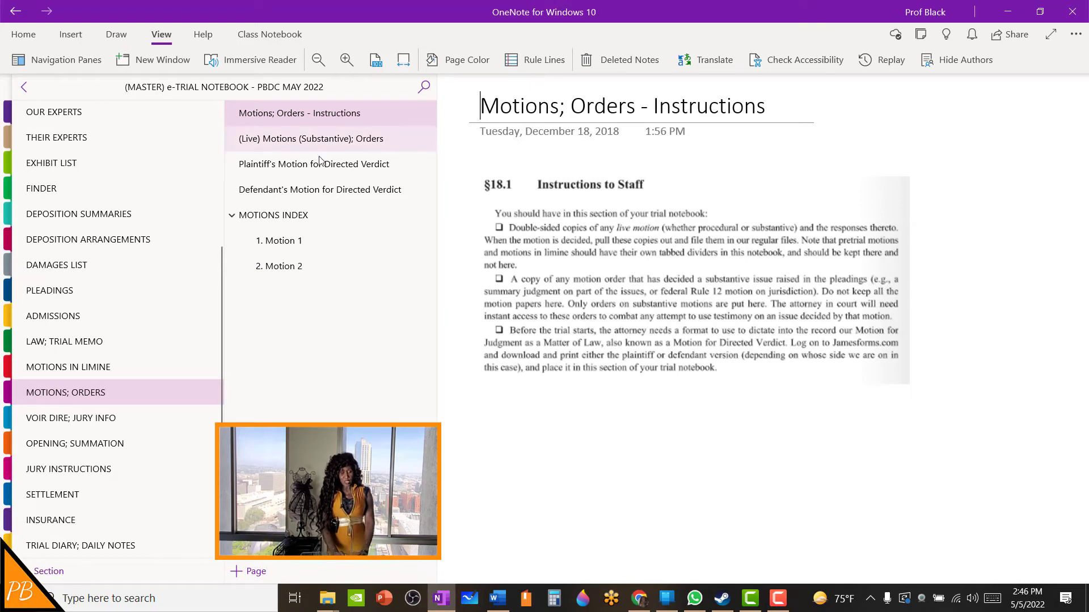
Step: Fit the whole MOTIONS INDEX table into view, then open VOIR DIRE; JURY INFO
{"action": "left_click", "coordinate": [299, 220]}
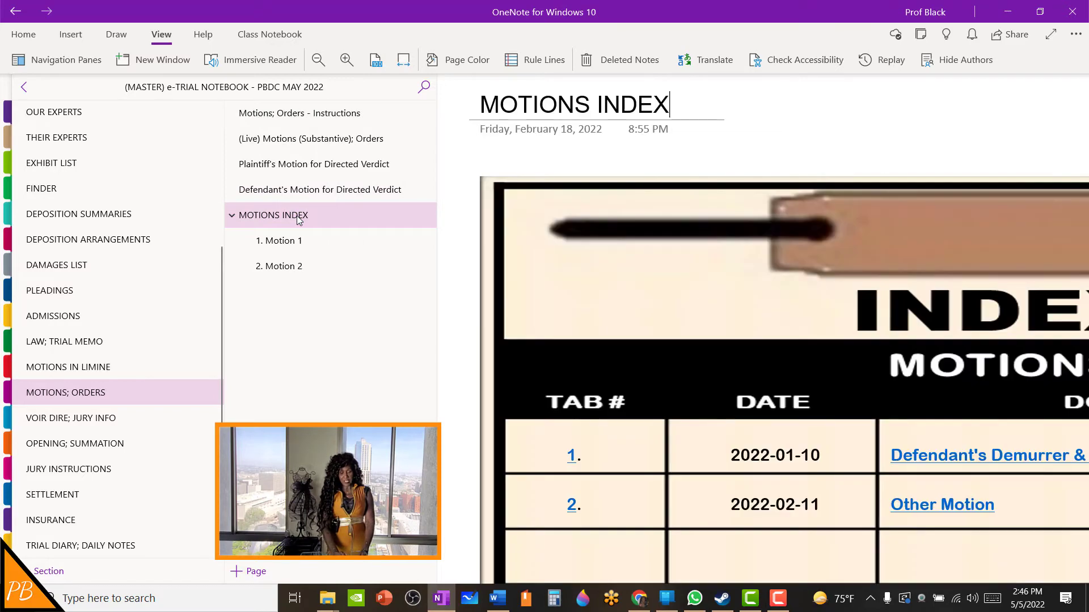
{"action": "left_click", "coordinate": [407, 63]}
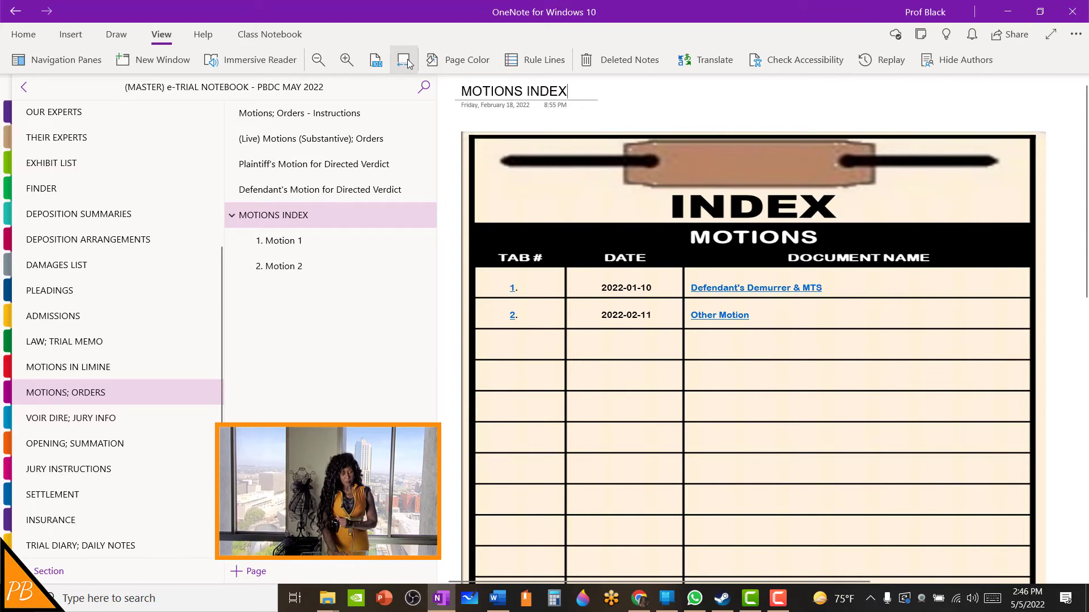
{"action": "left_click", "coordinate": [90, 421]}
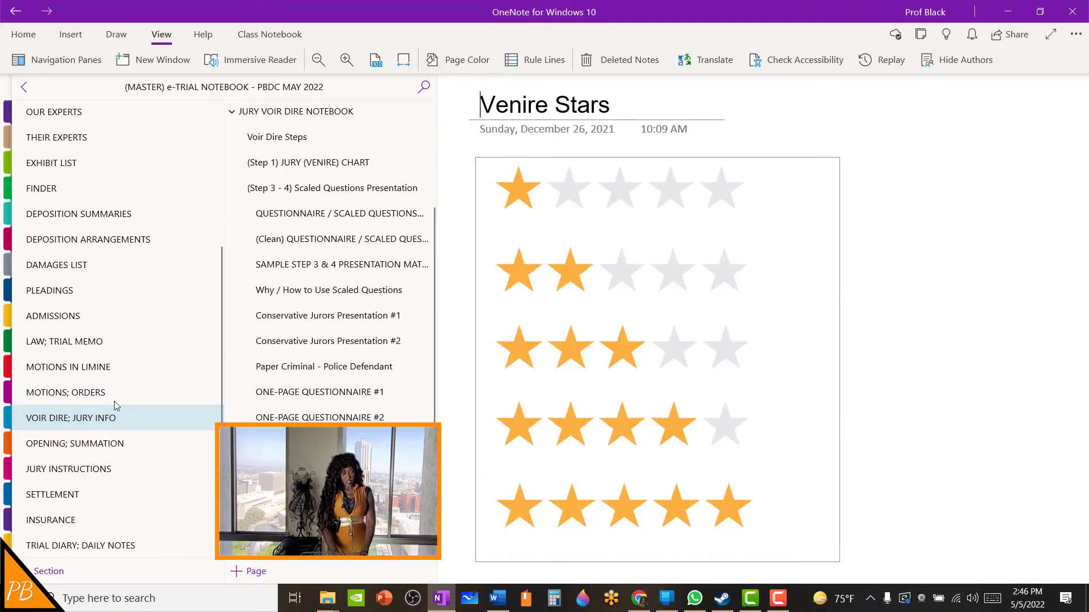
Step: Browse the clean scaled questionnaire and jury chart pages, zooming in on the chart
{"action": "left_click", "coordinate": [293, 120]}
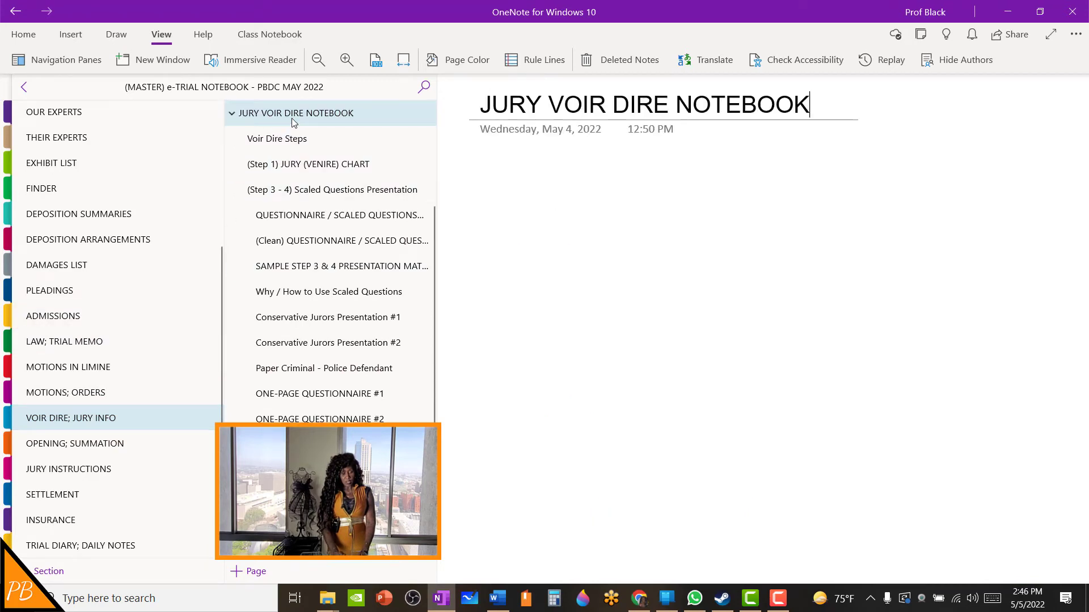
{"action": "left_click", "coordinate": [429, 246]}
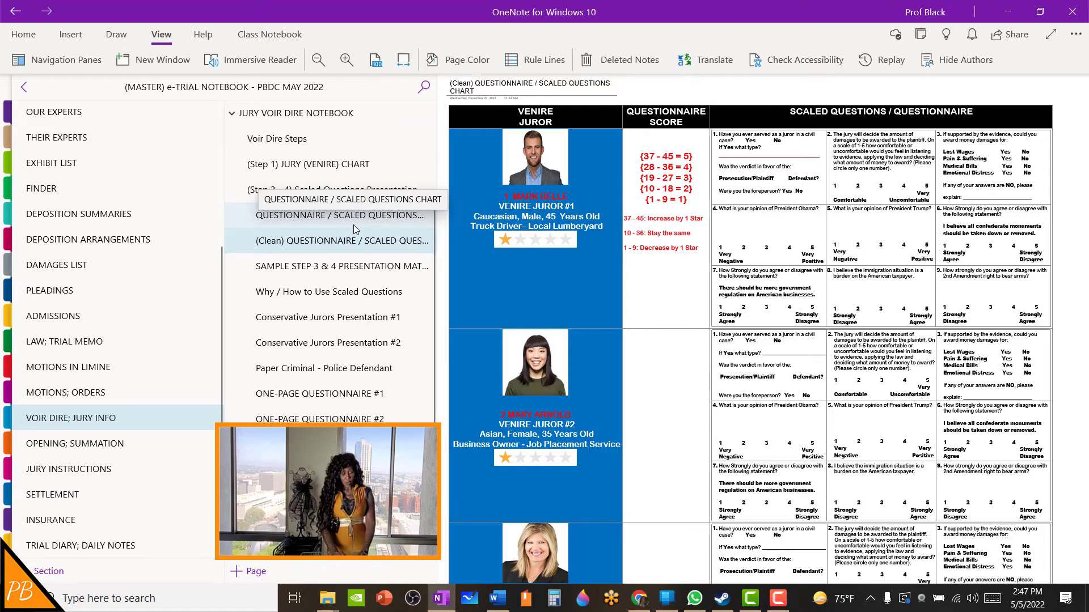
{"action": "left_click", "coordinate": [325, 222]}
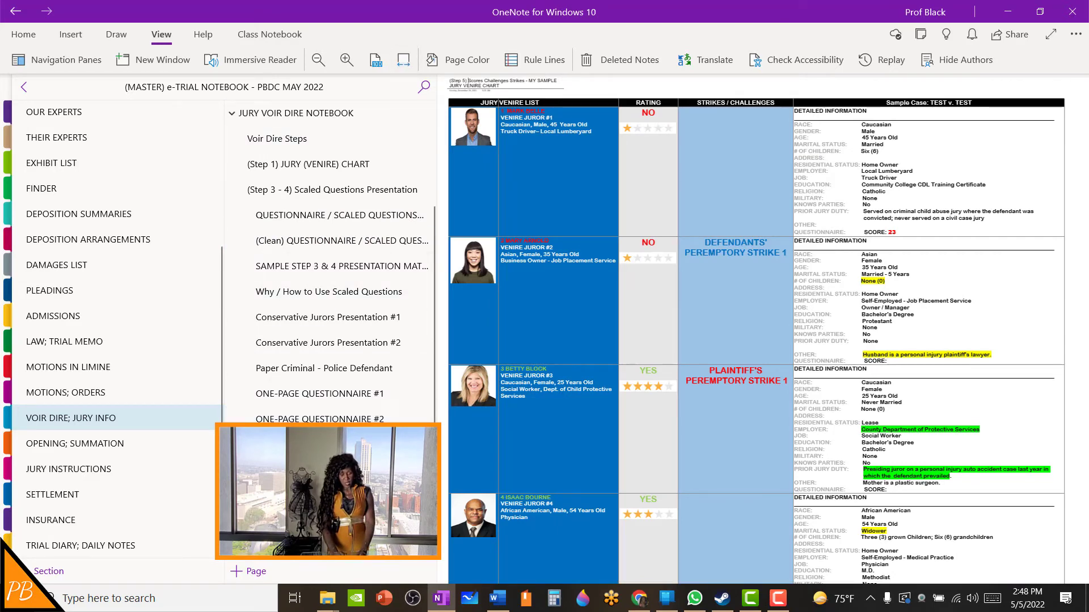
{"action": "key", "text": "ctrl+plus"}
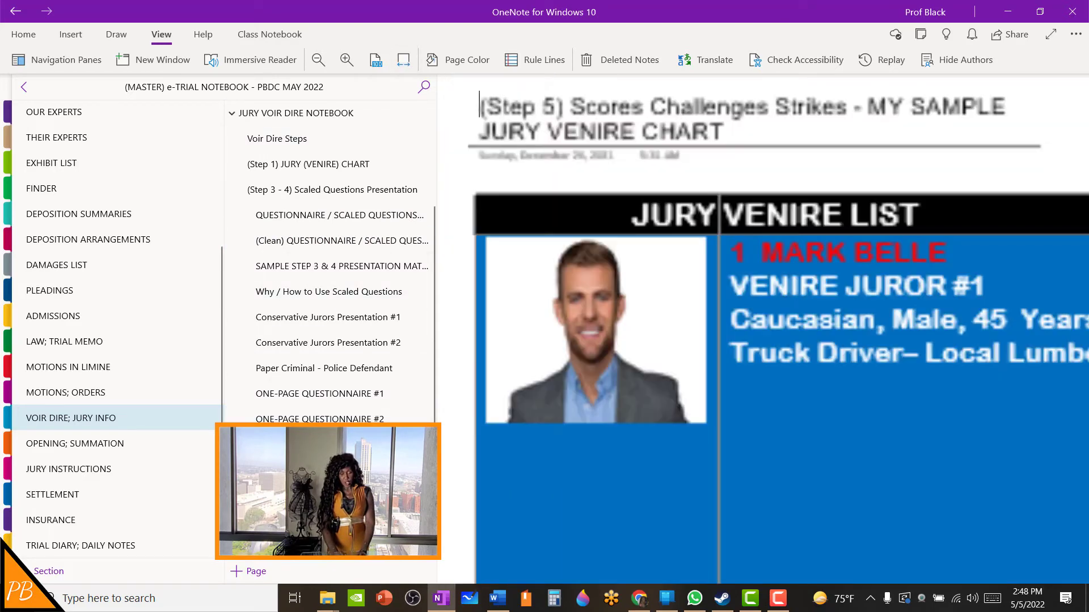
Step: View MY SAMPLE FINAL JURY SEATING CHART at page width, then return to JURY VOIR DIRE NOTEBOOK
{"action": "key", "text": "ctrl+Page_Down"}
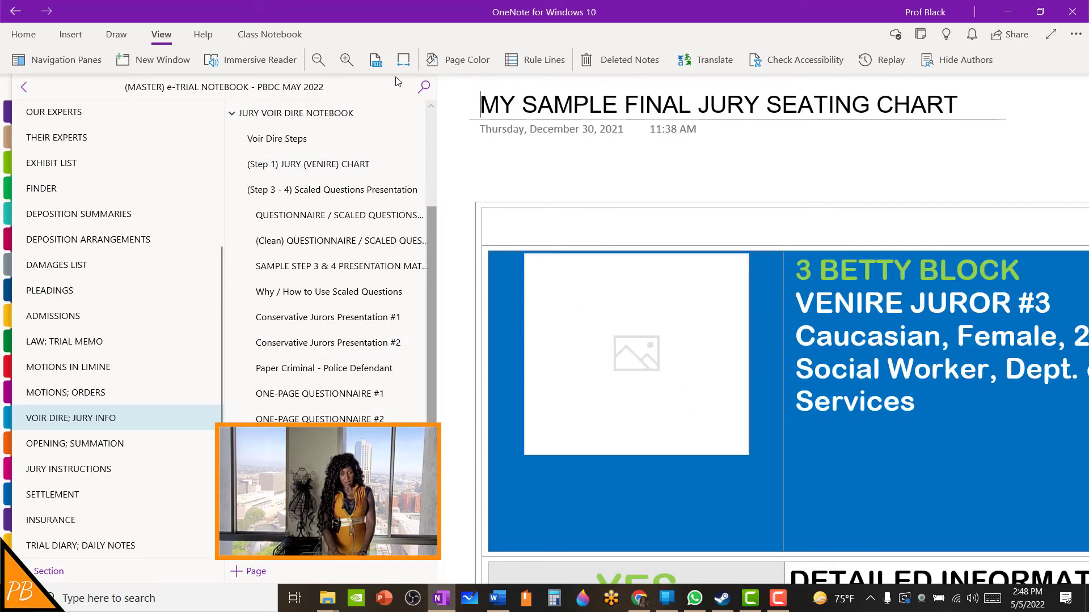
{"action": "left_click", "coordinate": [402, 61]}
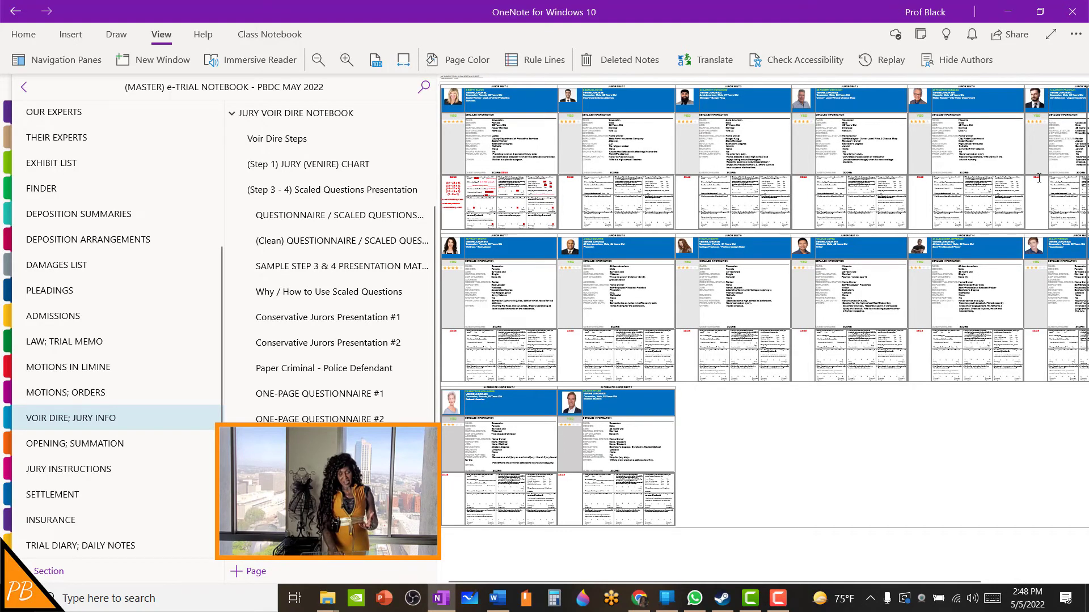
{"action": "left_click", "coordinate": [295, 113]}
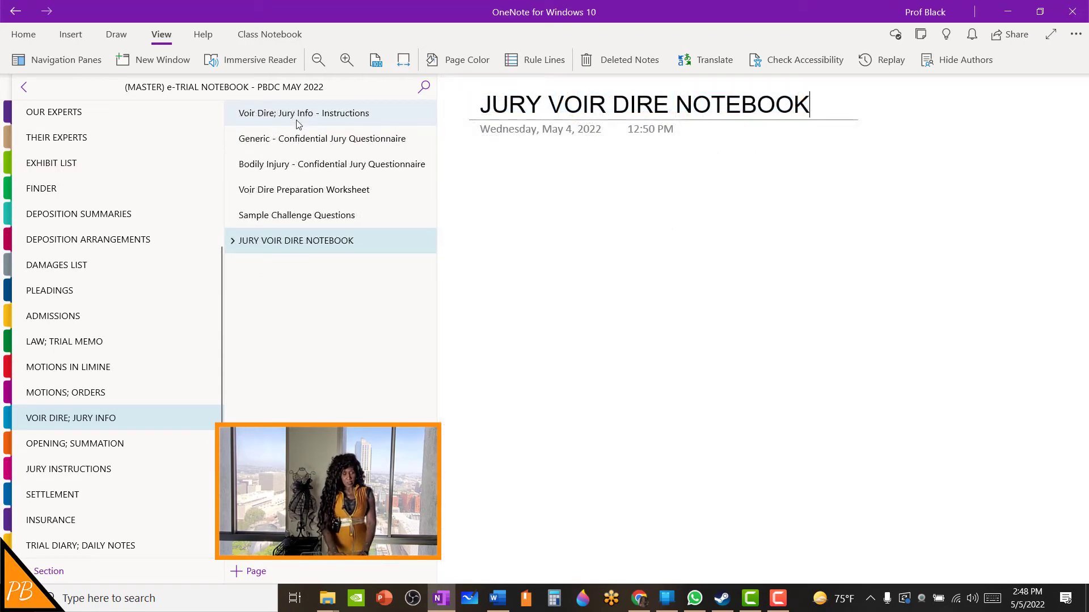
Step: View the Voir Dire instructions, both Confidential Jury Questionnaires and the Preparation Worksheet
{"action": "left_click", "coordinate": [298, 124]}
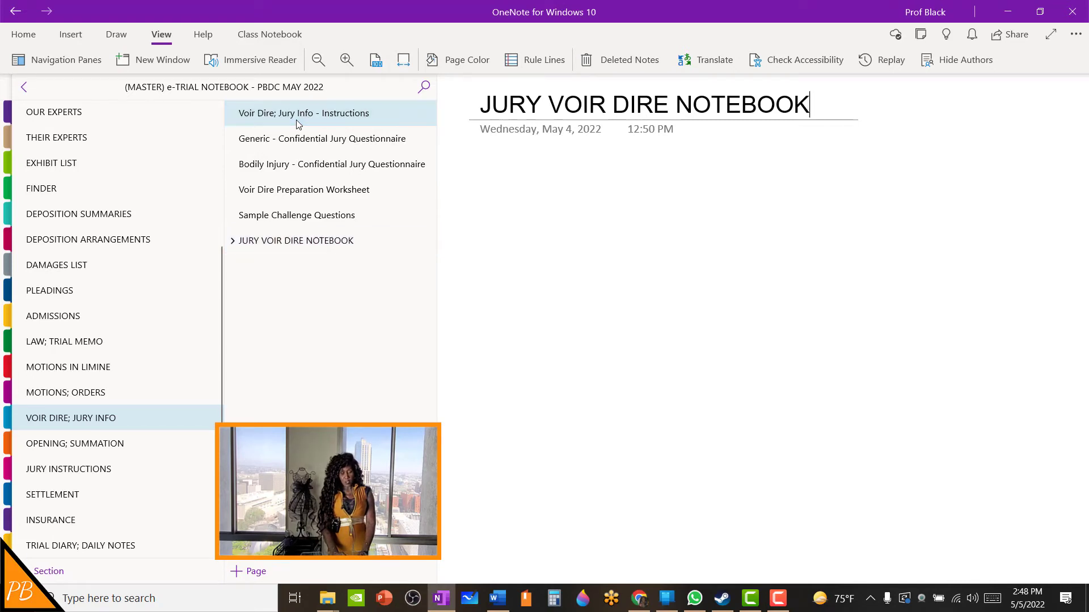
{"action": "left_click", "coordinate": [317, 140]}
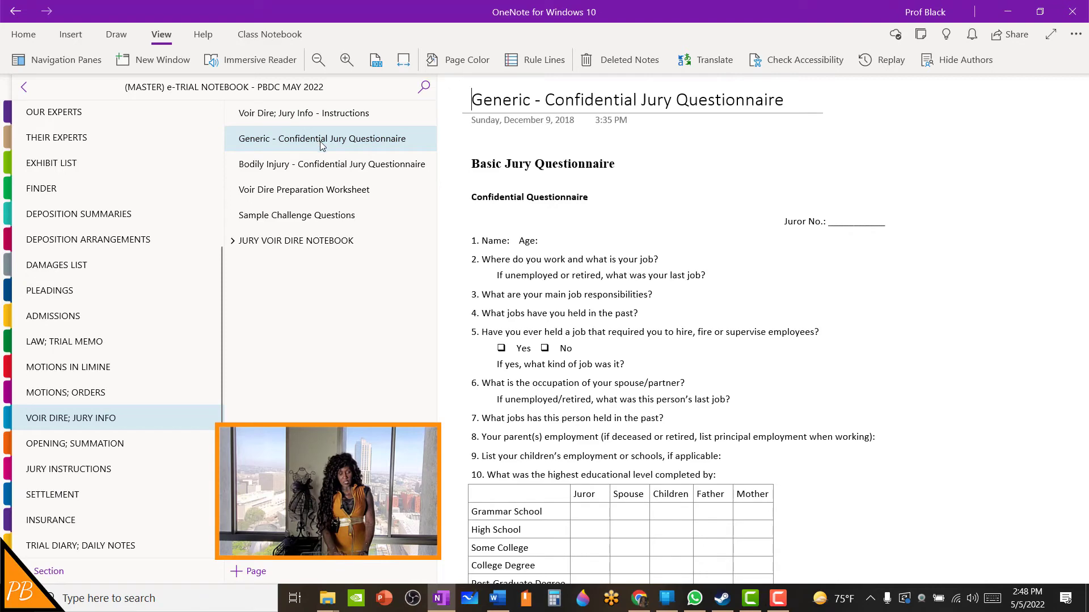
{"action": "left_click", "coordinate": [329, 165]}
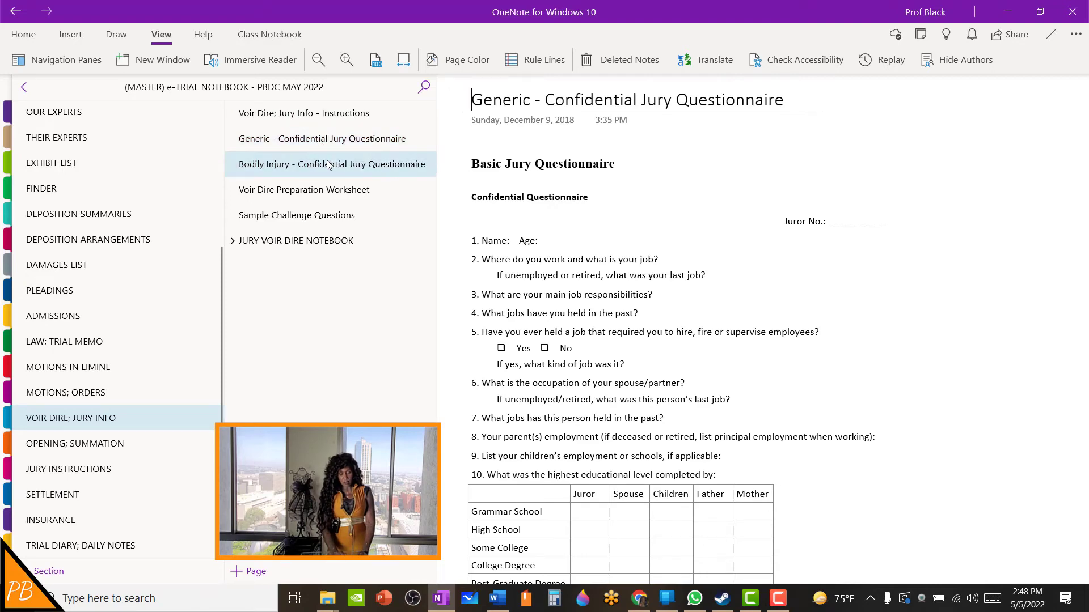
{"action": "left_click", "coordinate": [316, 193]}
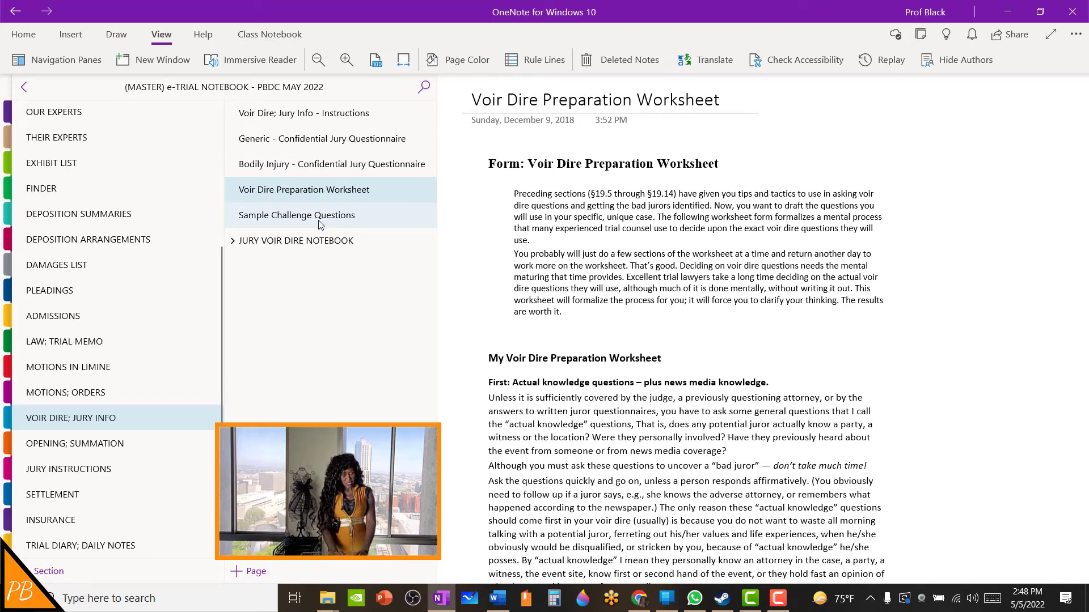
Step: View the Opening; Summation and Jury Instructions sections' instructions pages
{"action": "left_click", "coordinate": [60, 449]}
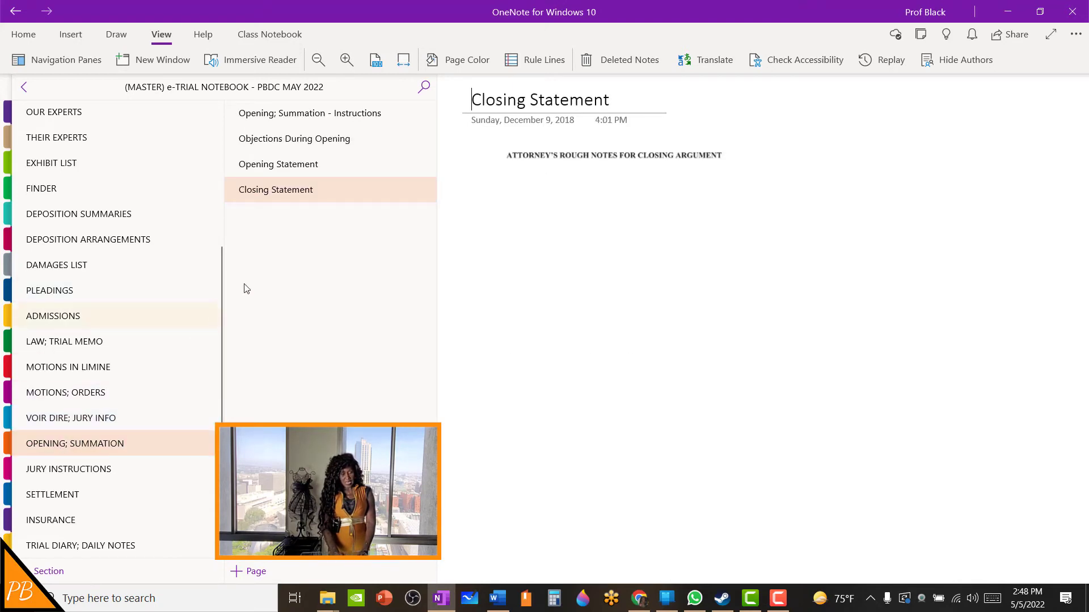
{"action": "left_click", "coordinate": [294, 116]}
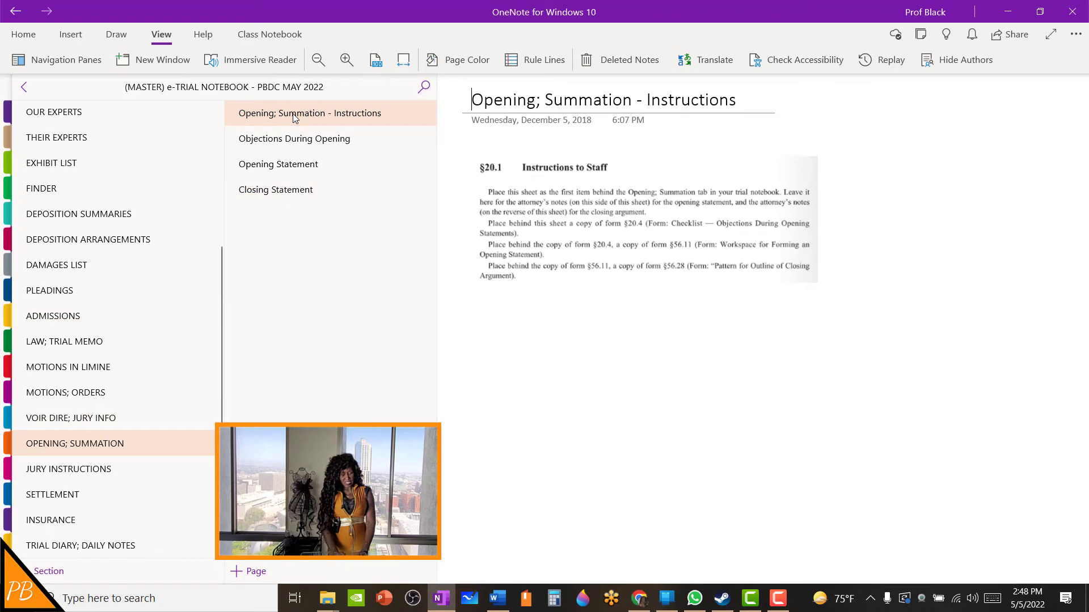
{"action": "left_click", "coordinate": [83, 472]}
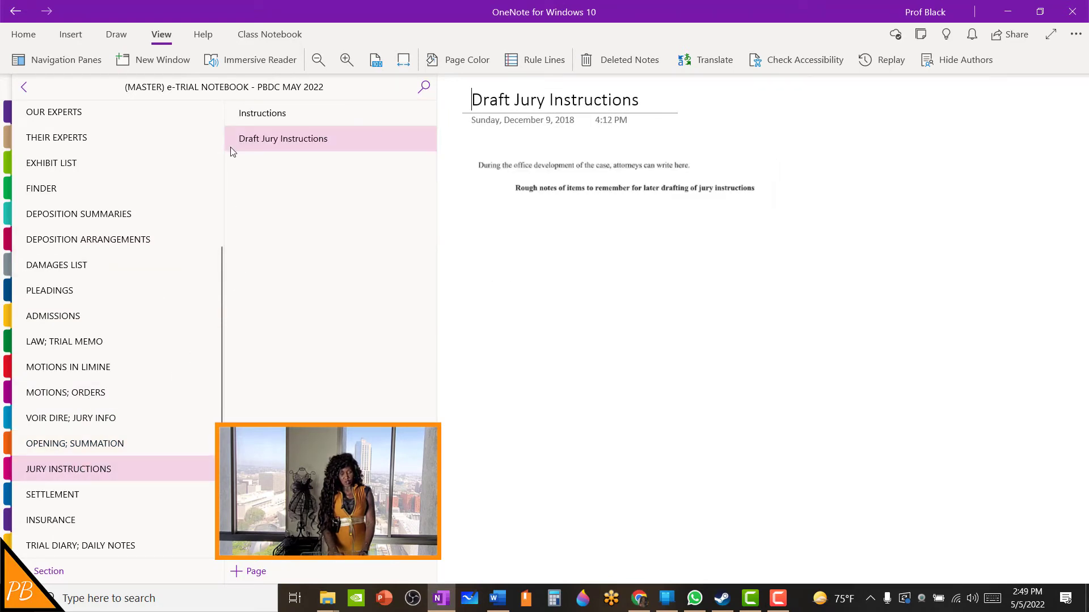
{"action": "left_click", "coordinate": [258, 116]}
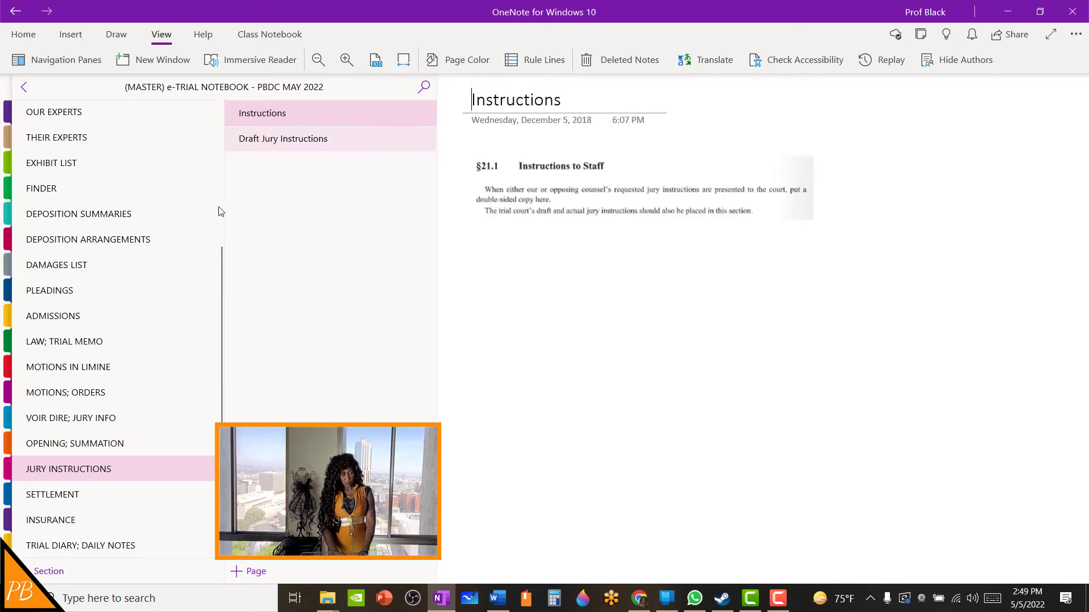
Step: View Settlement - Instructions and the INSURANCE section, then open TRIAL DIARY; DAILY NOTES
{"action": "left_click", "coordinate": [53, 493]}
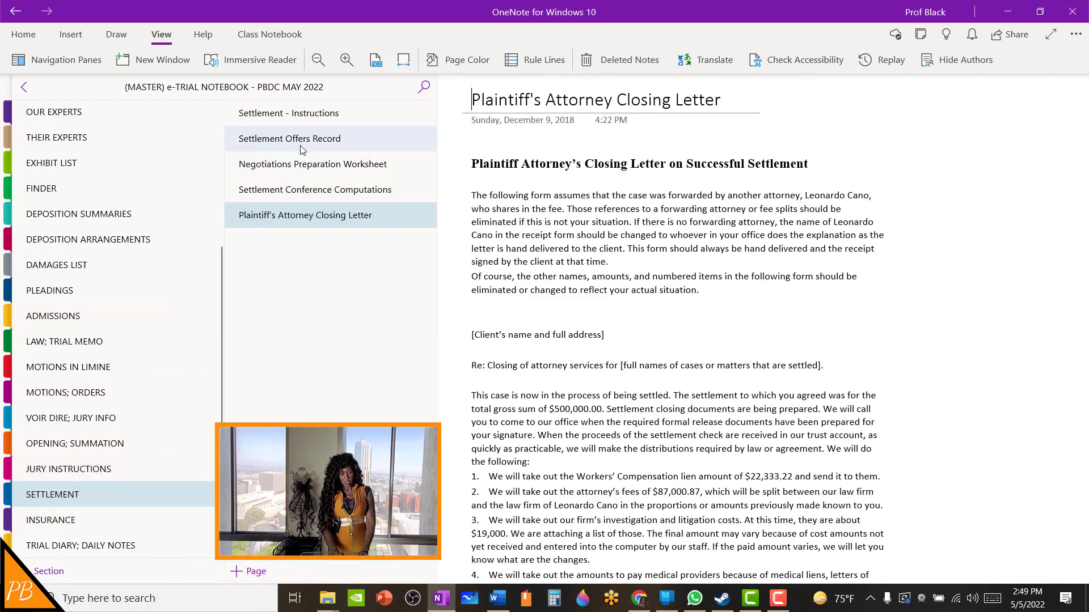
{"action": "left_click", "coordinate": [293, 124]}
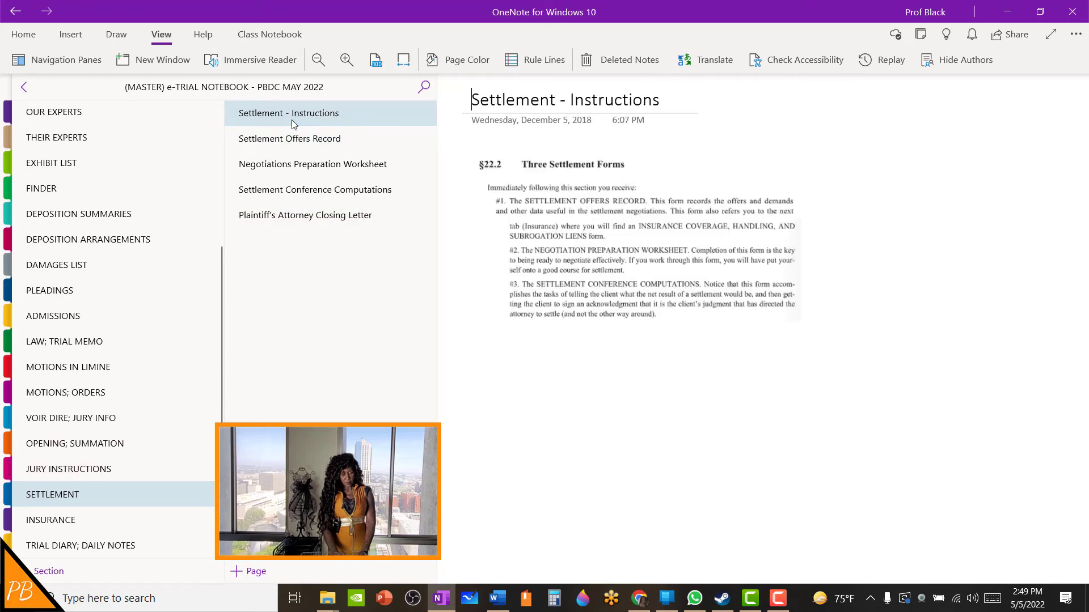
{"action": "left_click", "coordinate": [50, 521]}
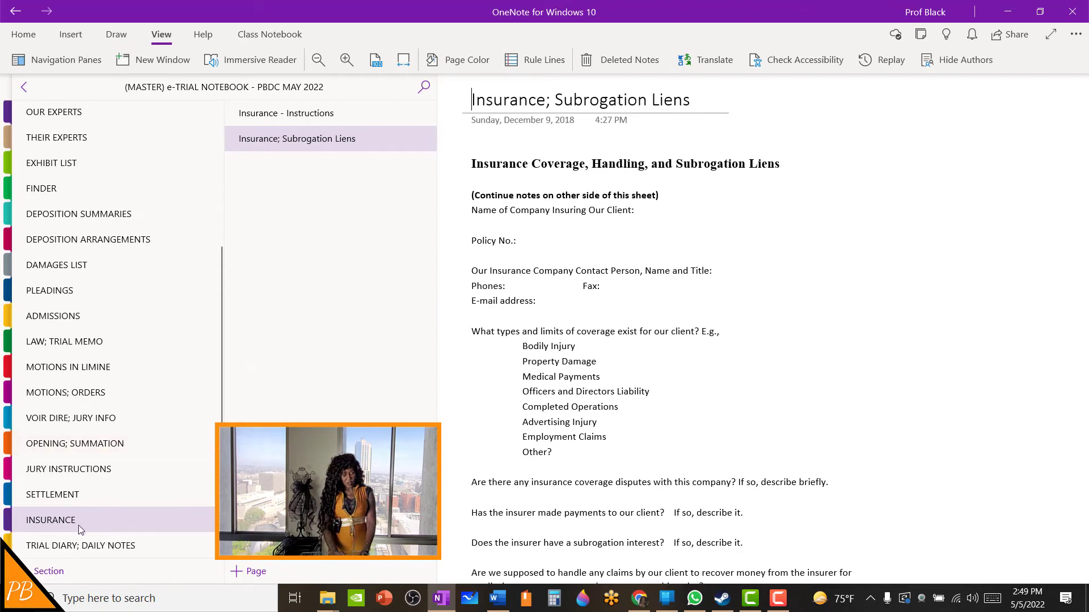
{"action": "left_click", "coordinate": [78, 546]}
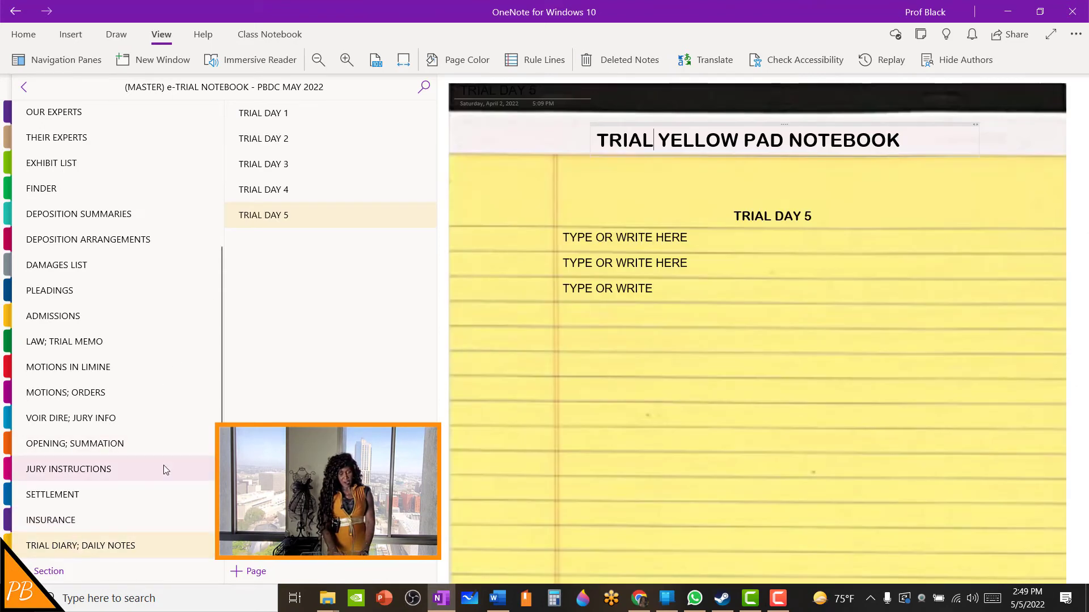
Step: Open the TRIAL DAY 1 page and look through the Draw, Home and Insert ribbons
{"action": "left_click", "coordinate": [270, 122]}
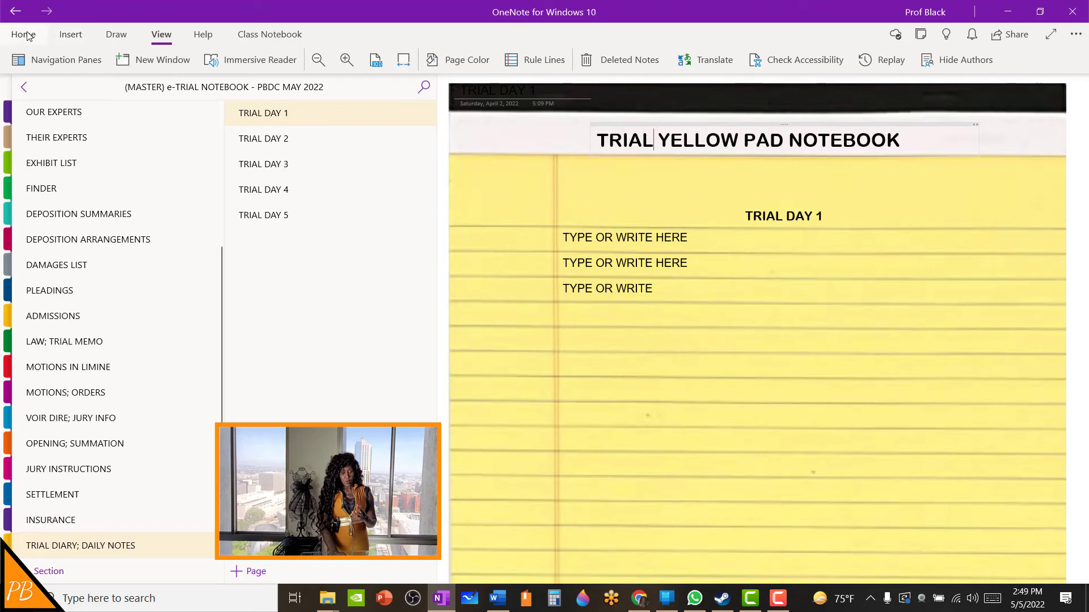
{"action": "left_click", "coordinate": [114, 36]}
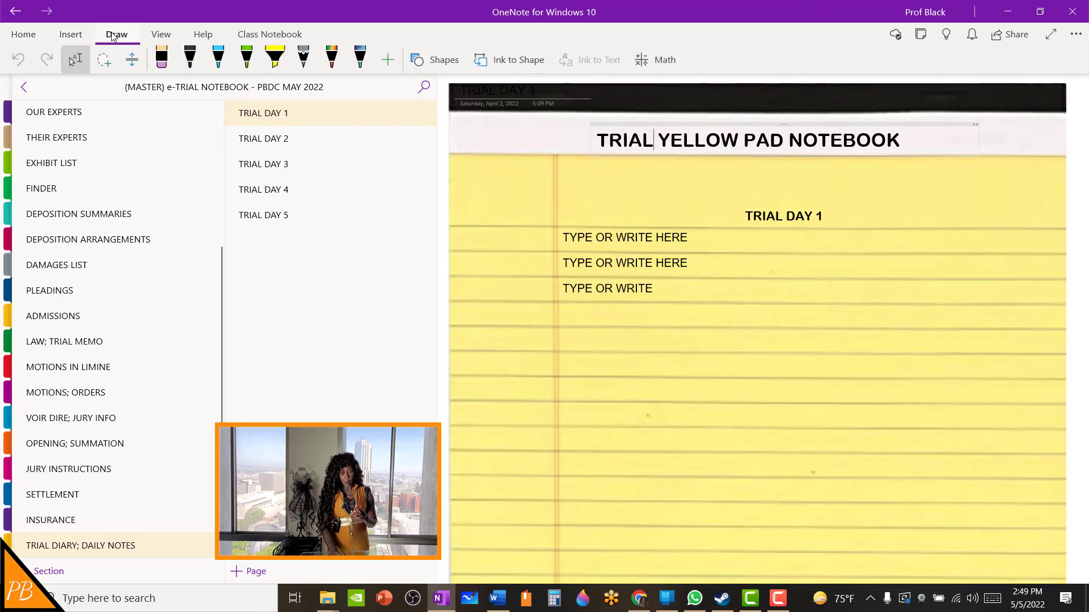
{"action": "left_click", "coordinate": [23, 37]}
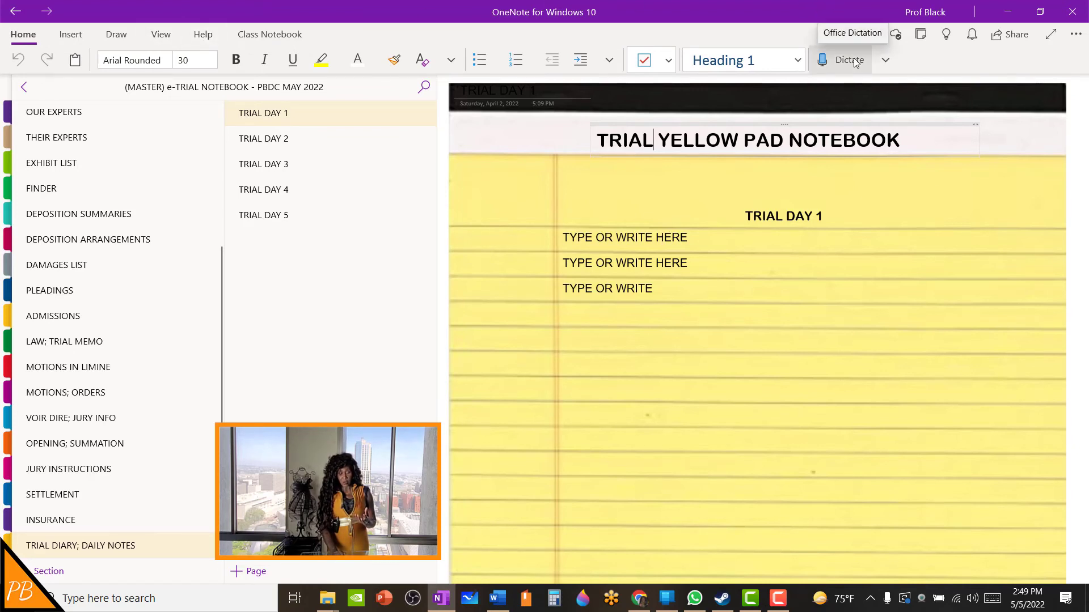
{"action": "left_click", "coordinate": [71, 34]}
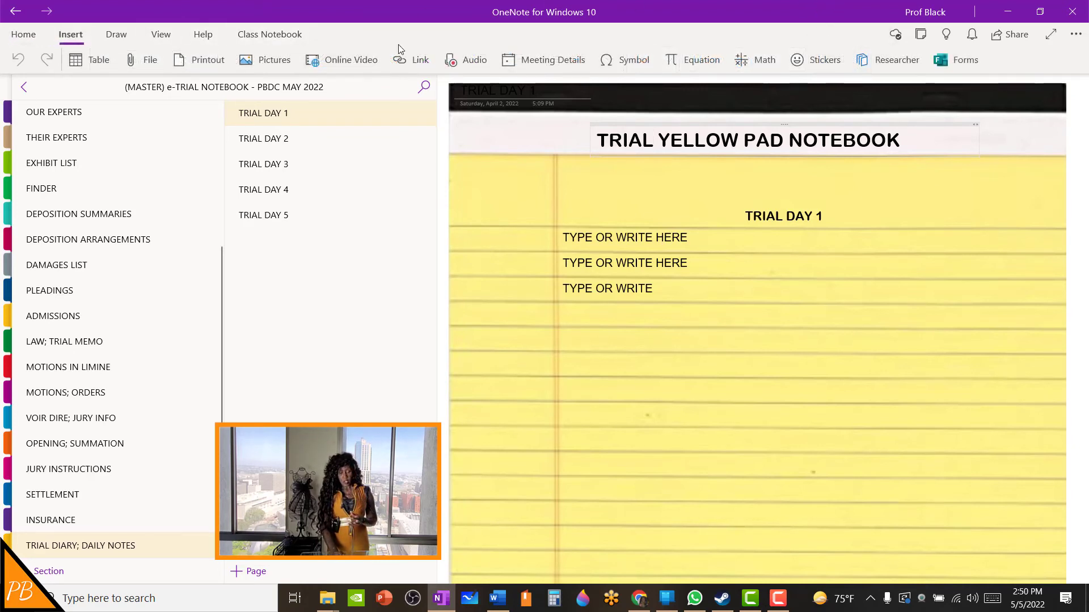